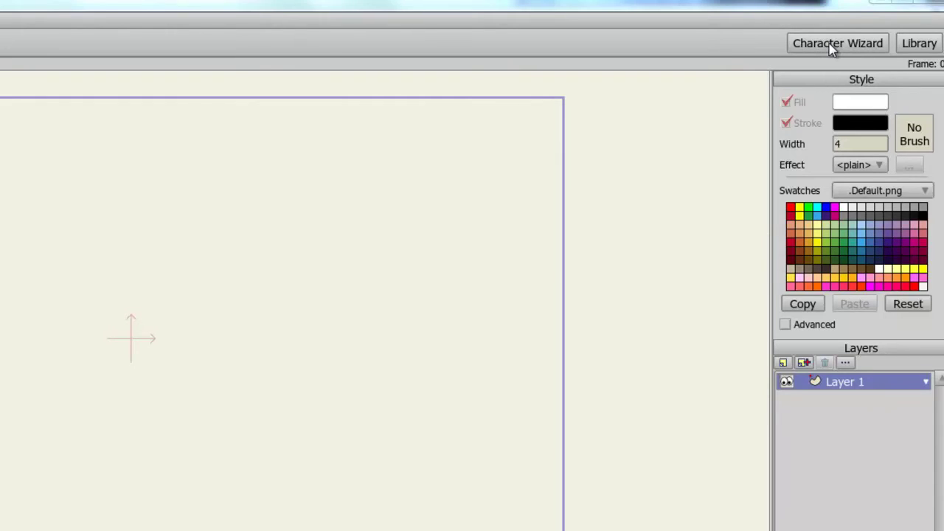
# Open the Character Wizard and try the Bighead preset before returning to Man
pyautogui.click(832, 44)
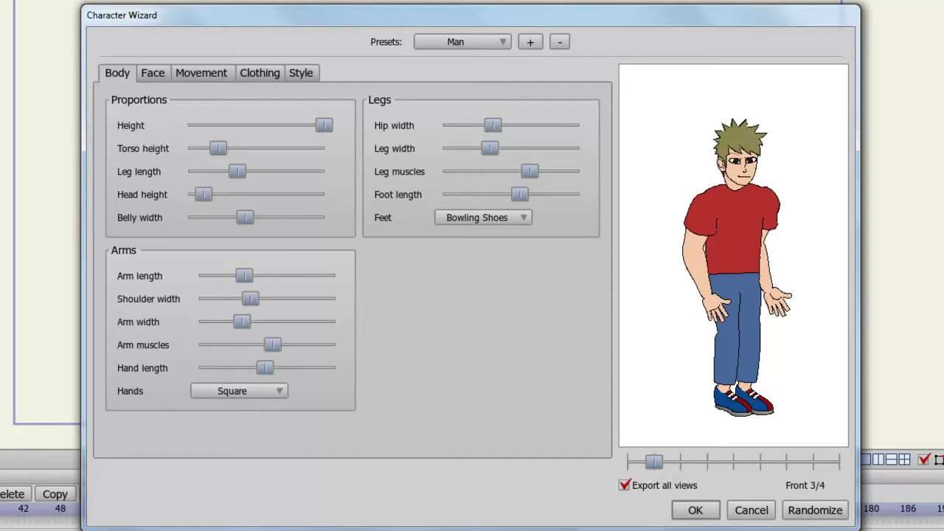
pyautogui.click(499, 44)
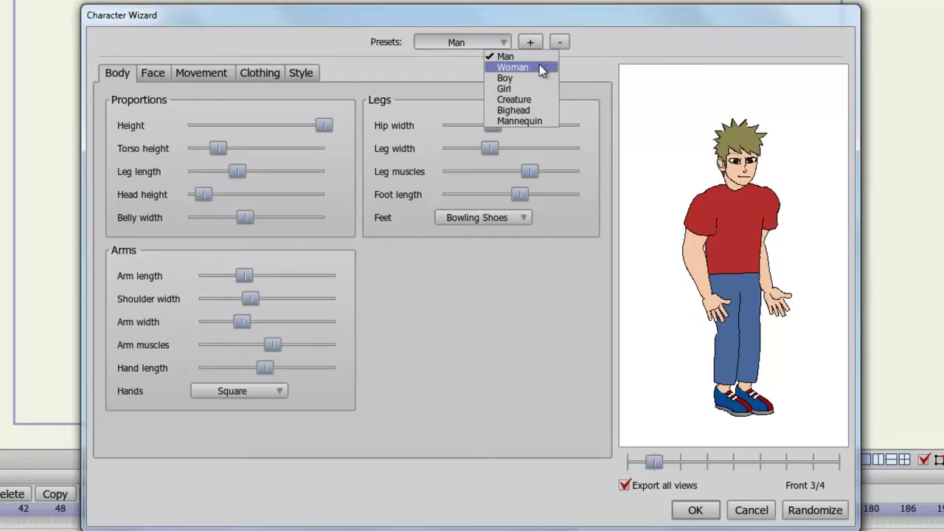
pyautogui.click(523, 110)
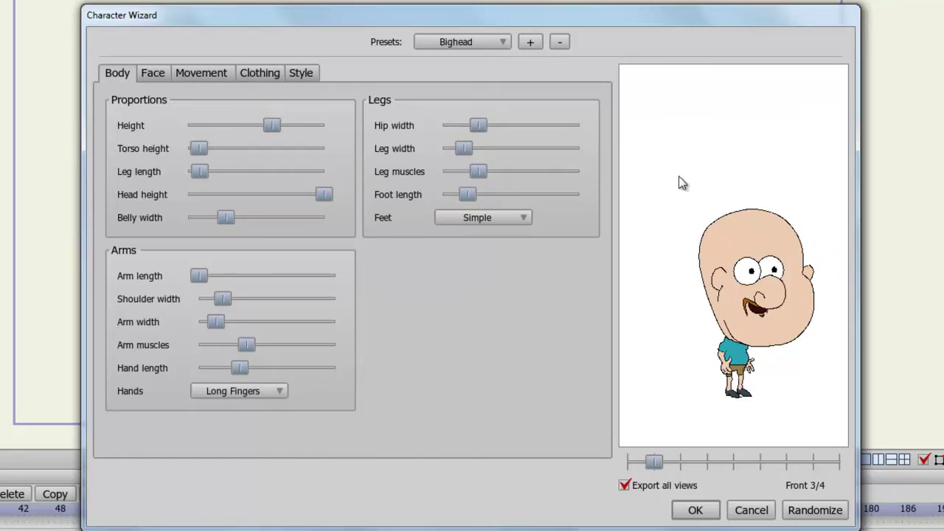
pyautogui.click(476, 41)
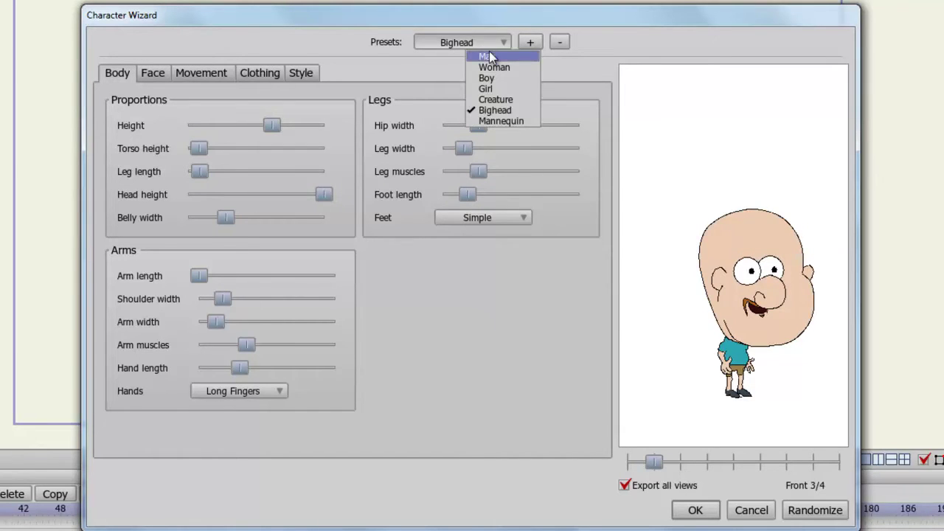
pyautogui.click(490, 58)
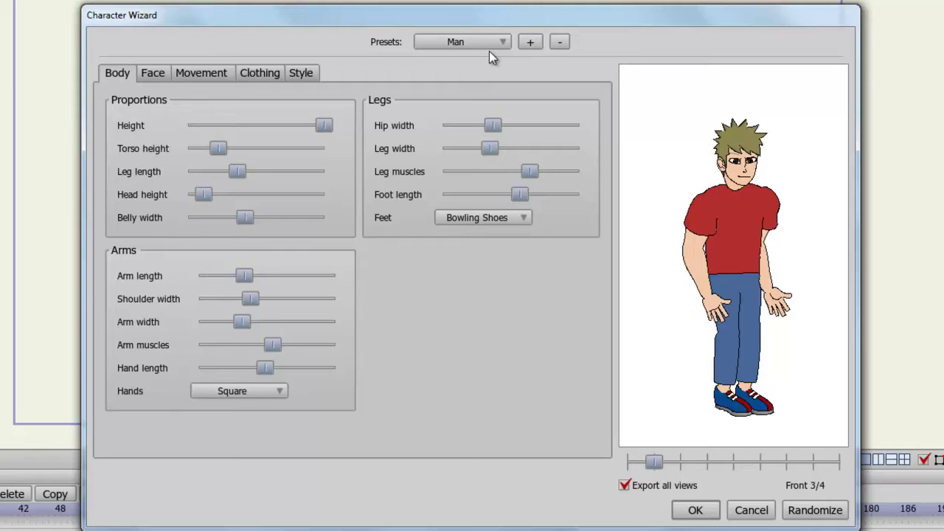
# Start a new preset from the current settings, then cancel it without saving
pyautogui.click(528, 43)
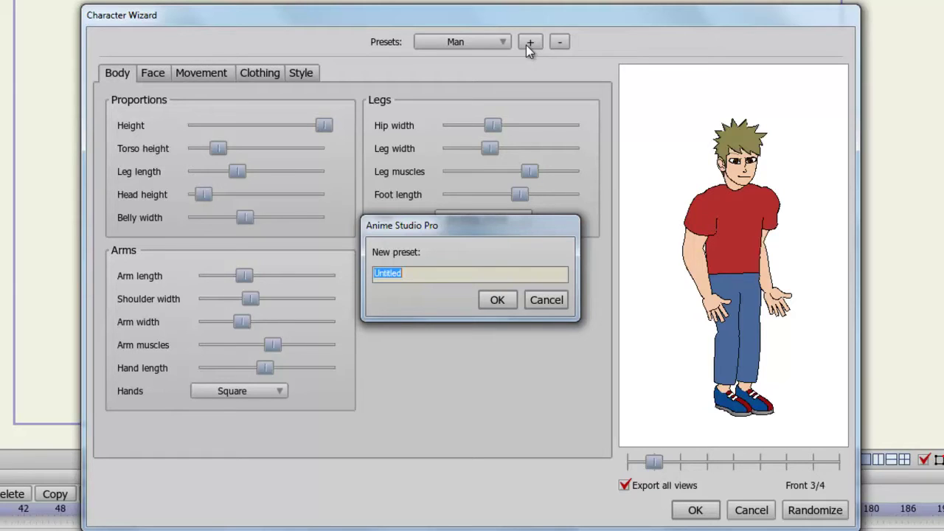
pyautogui.click(562, 299)
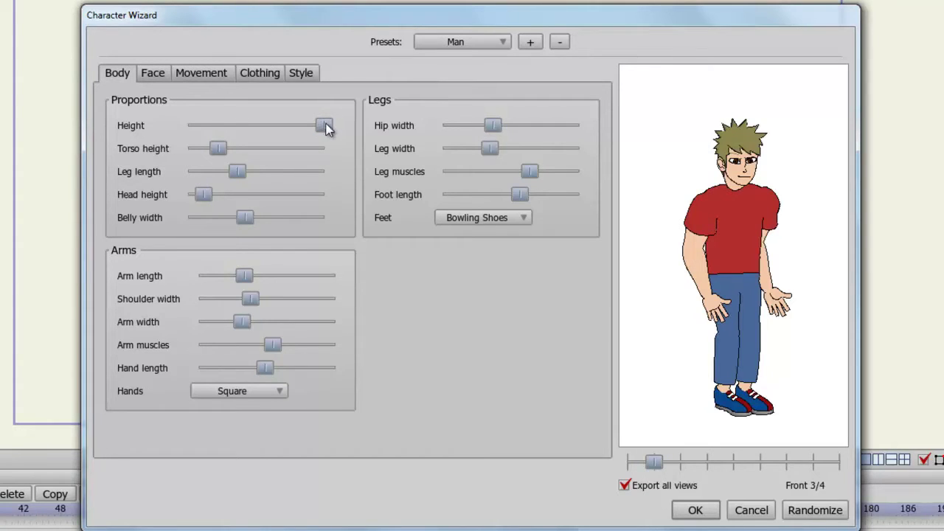
# Shorten the Man, change torso height, widen the belly, and lengthen and thicken the arms
pyautogui.moveTo(327, 127); pyautogui.dragTo(309, 143)
pyautogui.moveTo(217, 153); pyautogui.dragTo(358, 195)
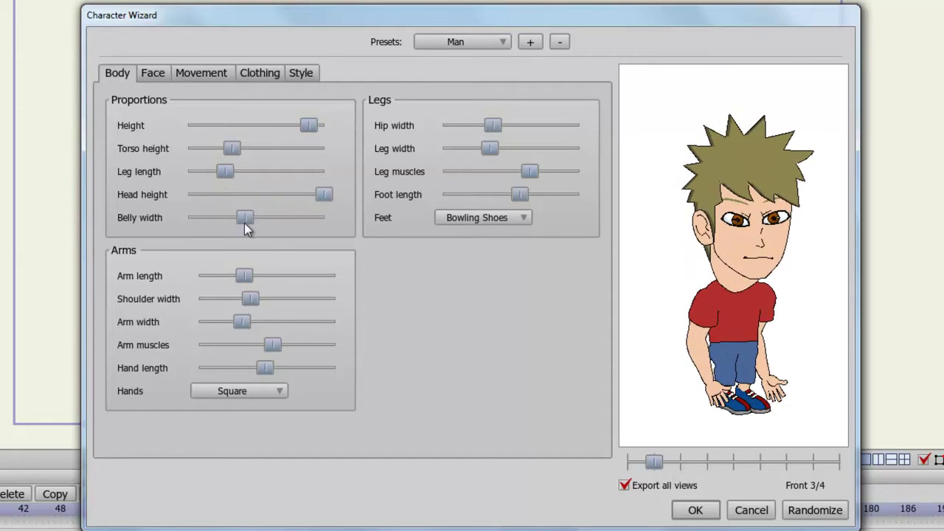
pyautogui.moveTo(243, 217); pyautogui.dragTo(337, 228)
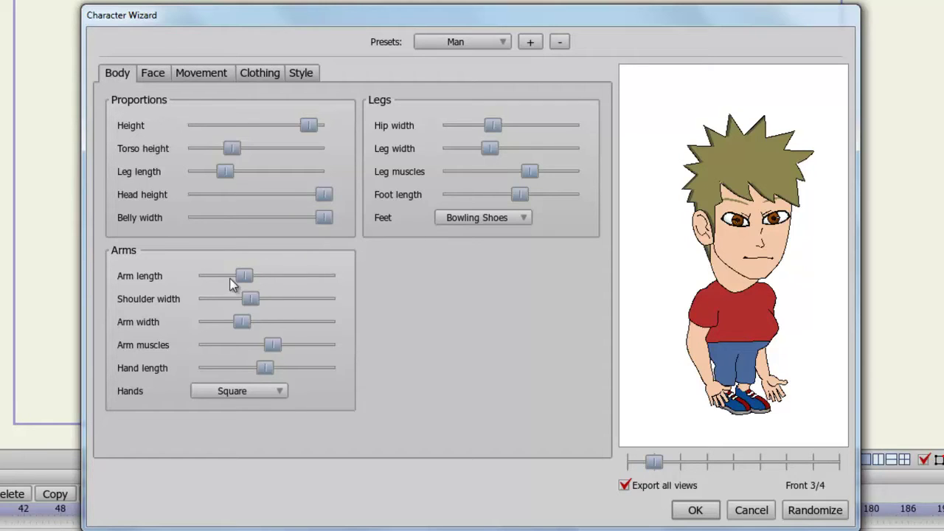
pyautogui.moveTo(246, 278); pyautogui.dragTo(257, 301)
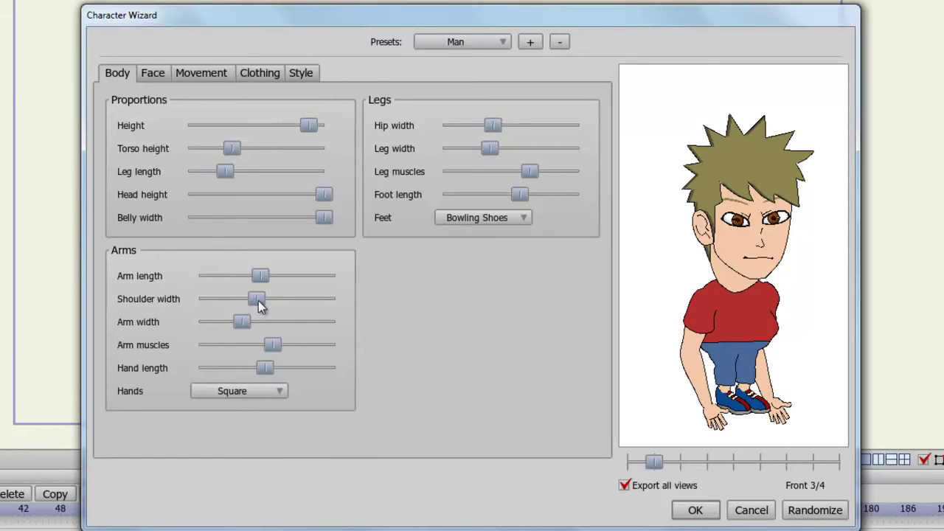
pyautogui.moveTo(238, 325); pyautogui.dragTo(300, 369)
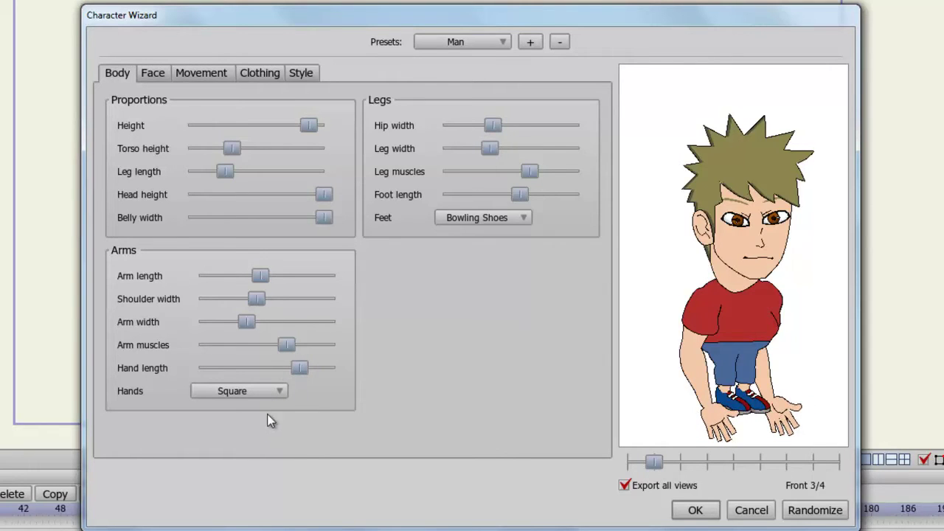
# Set the hands to Toon after briefly trying Anime Boy Mittens
pyautogui.click(273, 398)
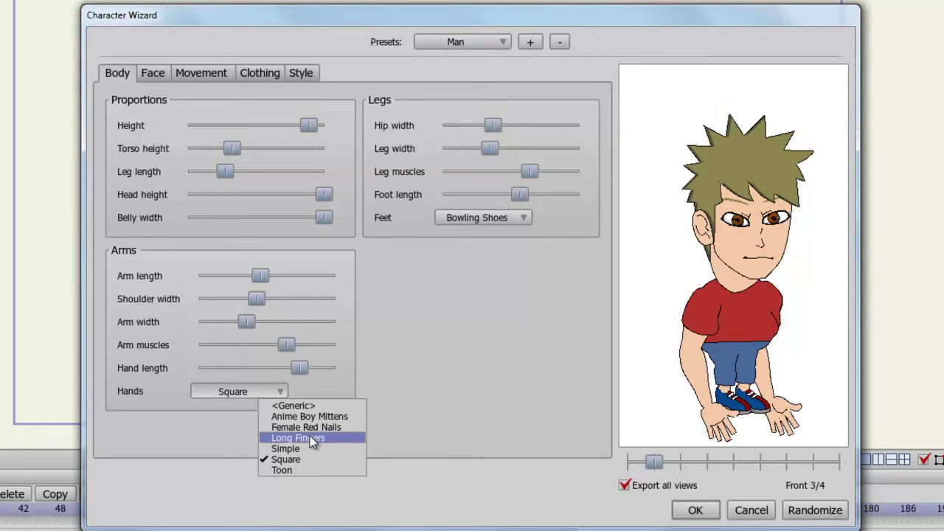
pyautogui.click(316, 417)
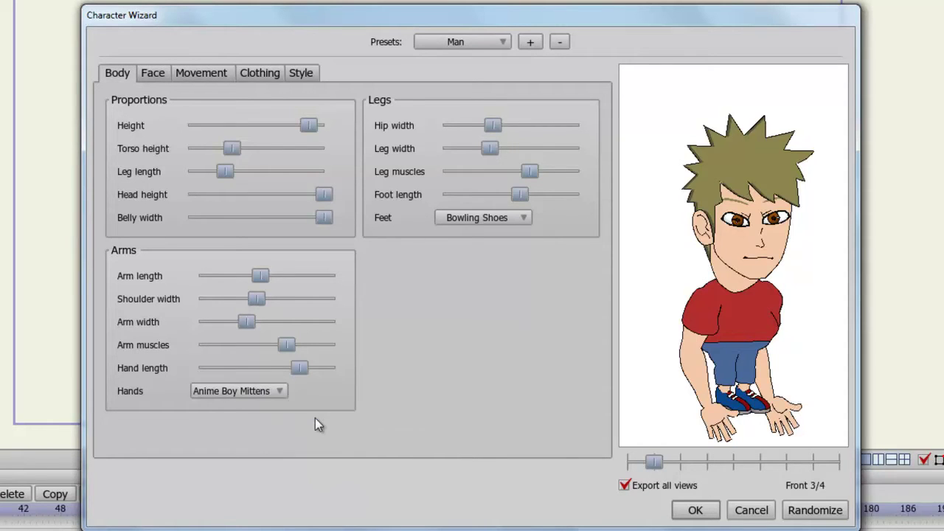
pyautogui.click(281, 382)
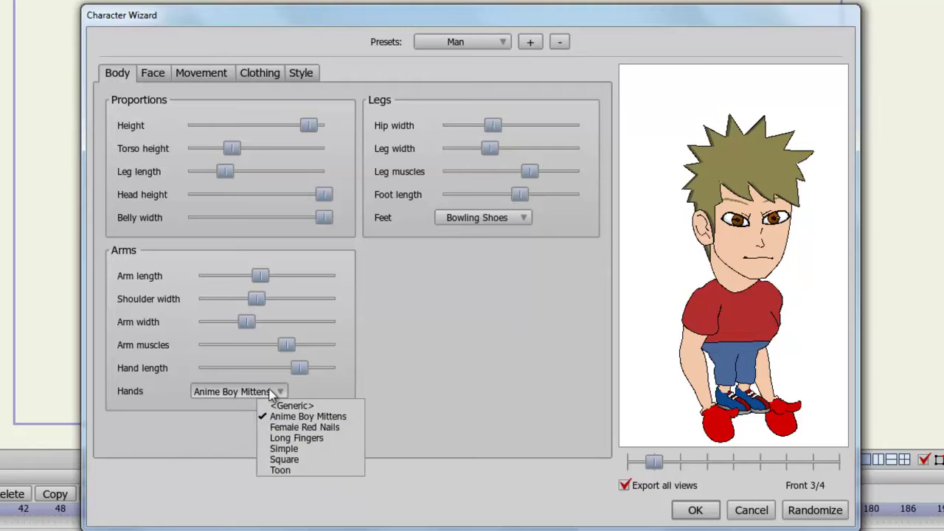
pyautogui.click(293, 471)
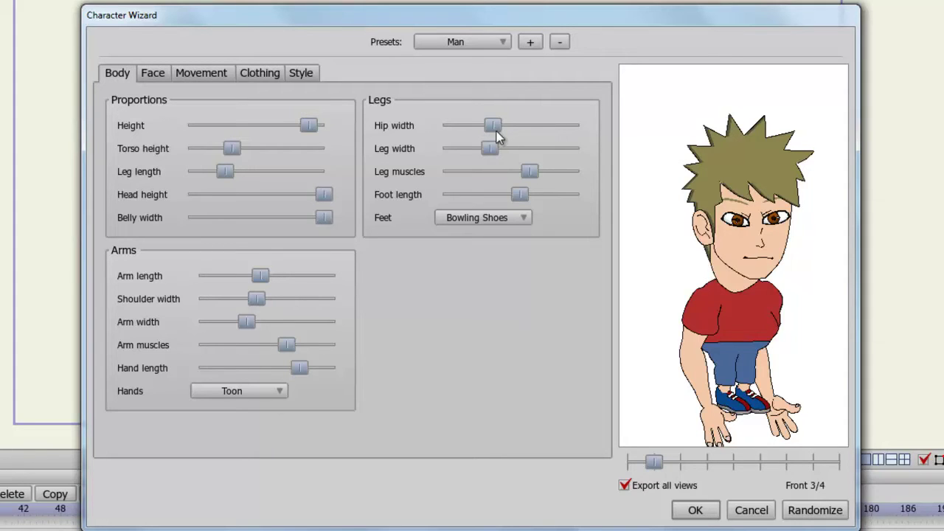
# Widen the hips, tweak the leg muscles and give the character Bare feet
pyautogui.moveTo(497, 133); pyautogui.dragTo(499, 168)
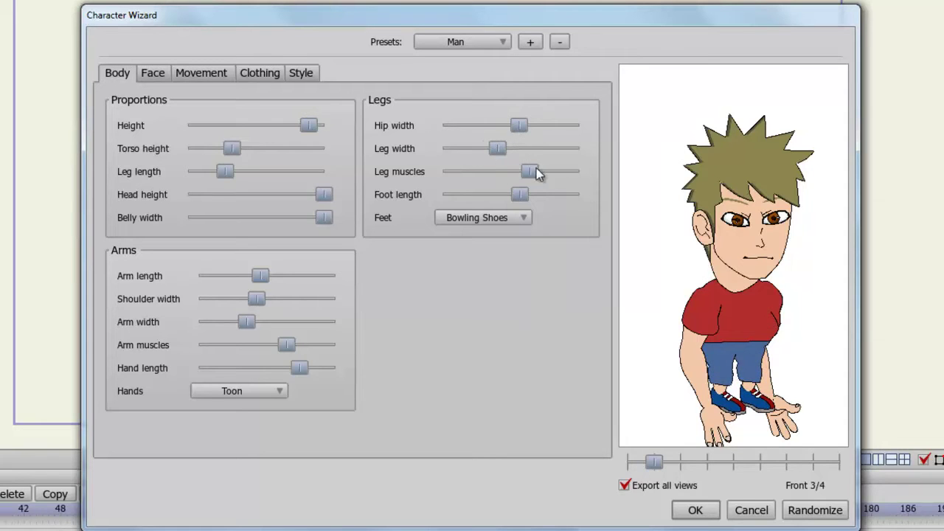
pyautogui.moveTo(547, 180); pyautogui.dragTo(538, 181)
pyautogui.click(518, 220)
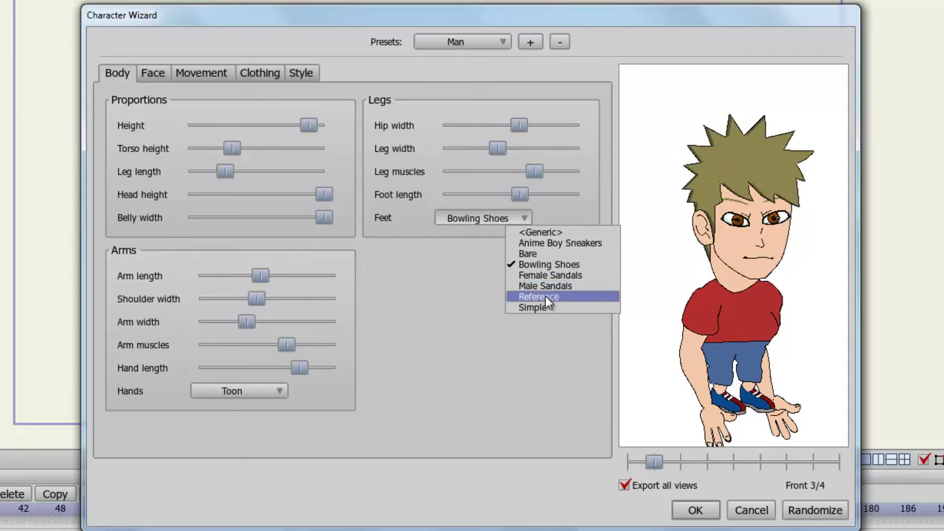
pyautogui.click(557, 255)
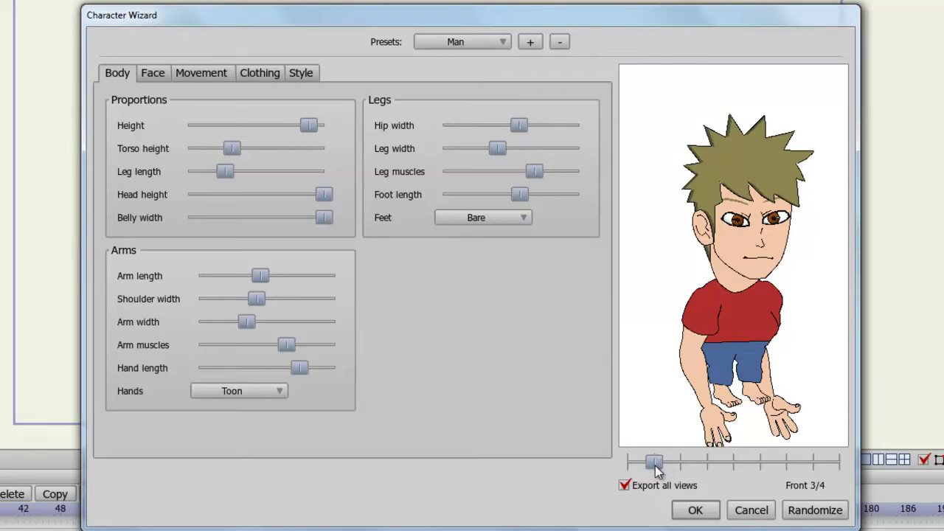
# Drag the preview view slider fully right so the character is shown from the Front
pyautogui.moveTo(655, 466); pyautogui.dragTo(838, 470)
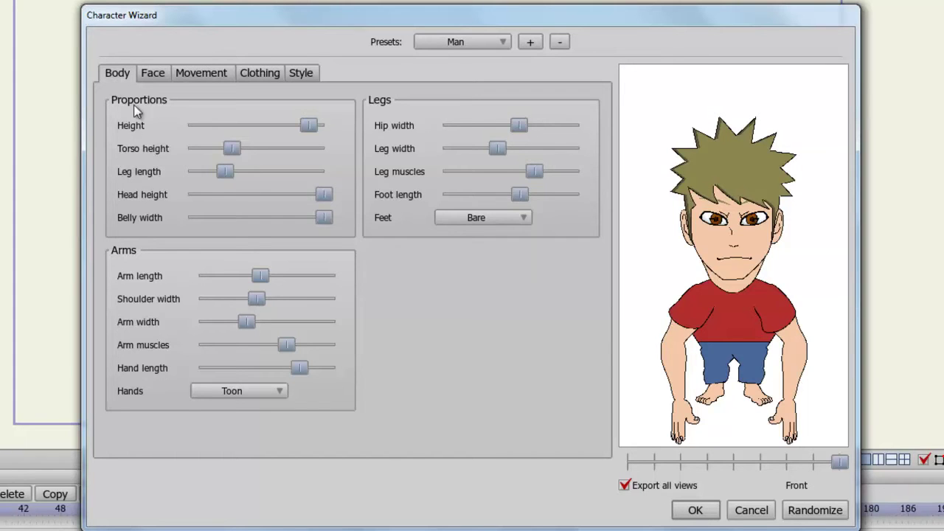
# Give the Man a Chunk head after trying Anime Boy Bald and a reshaped Generic head
pyautogui.click(152, 73)
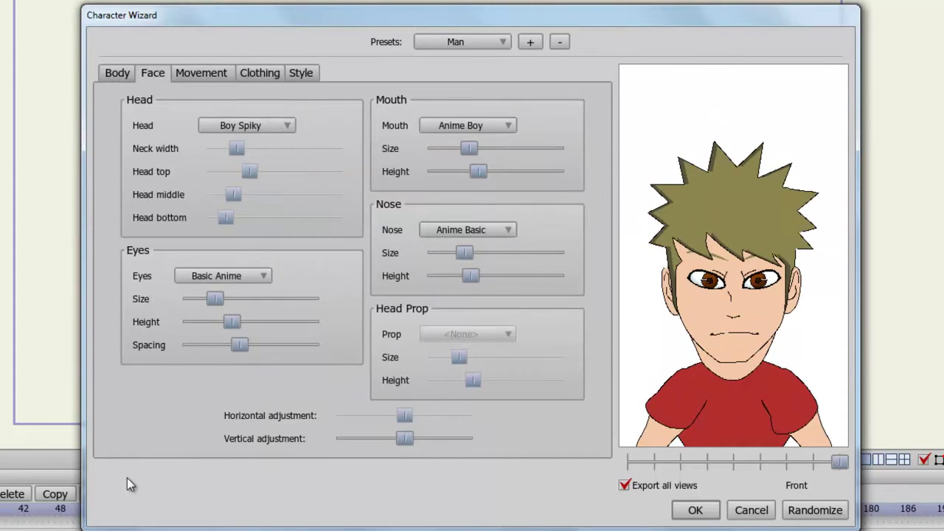
pyautogui.click(282, 126)
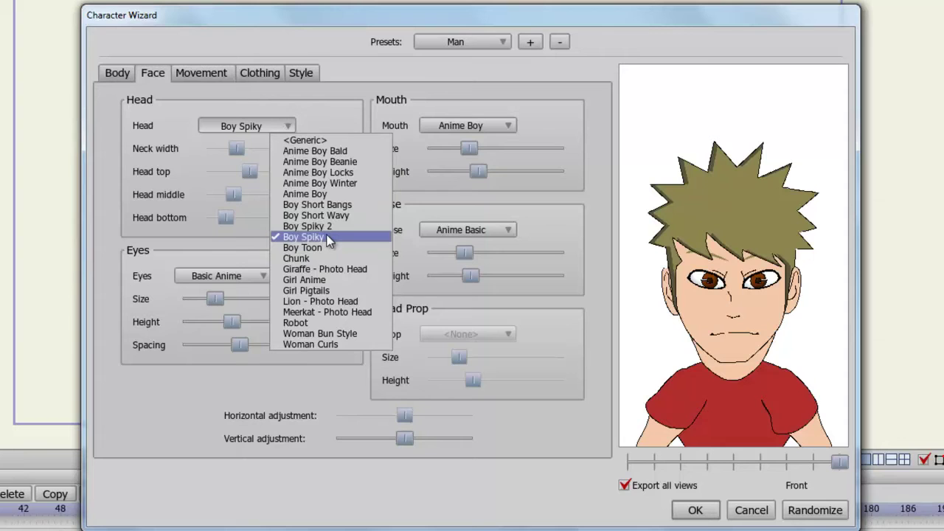
pyautogui.click(332, 151)
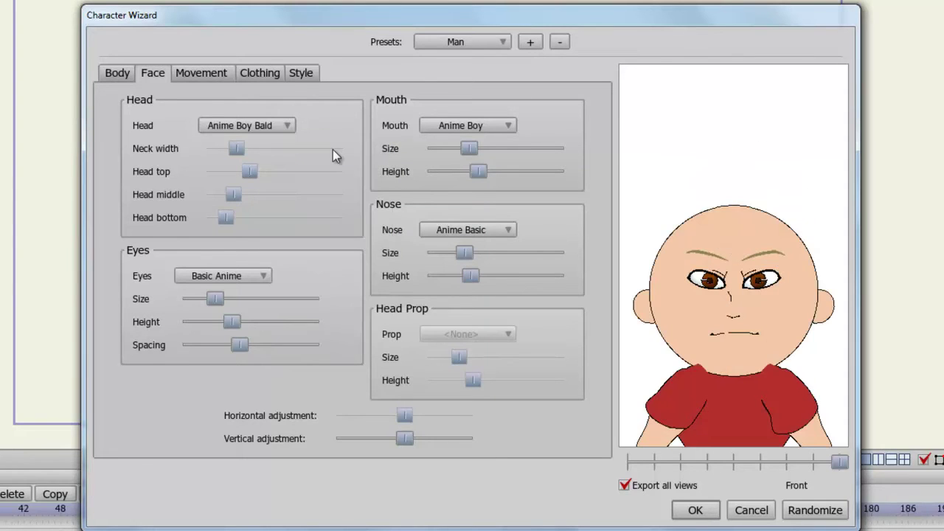
pyautogui.click(287, 126)
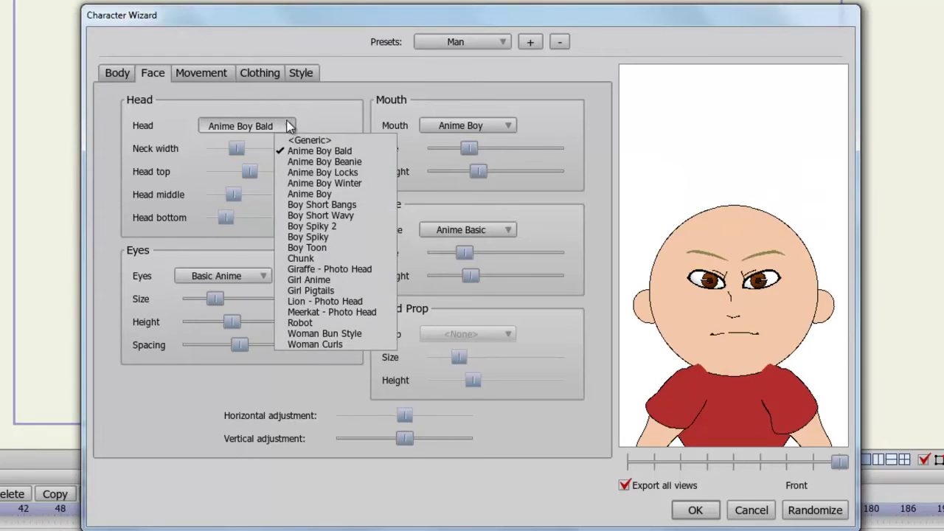
pyautogui.click(297, 138)
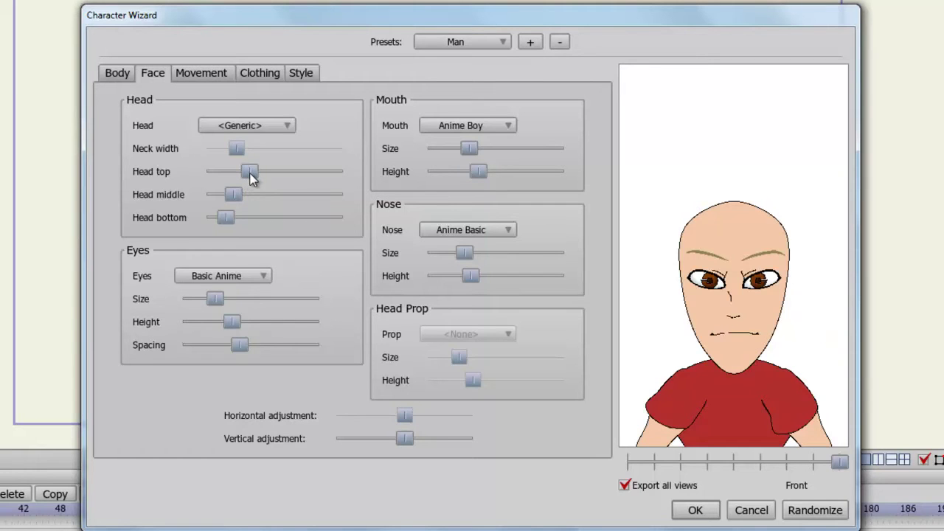
pyautogui.moveTo(250, 172); pyautogui.dragTo(222, 224)
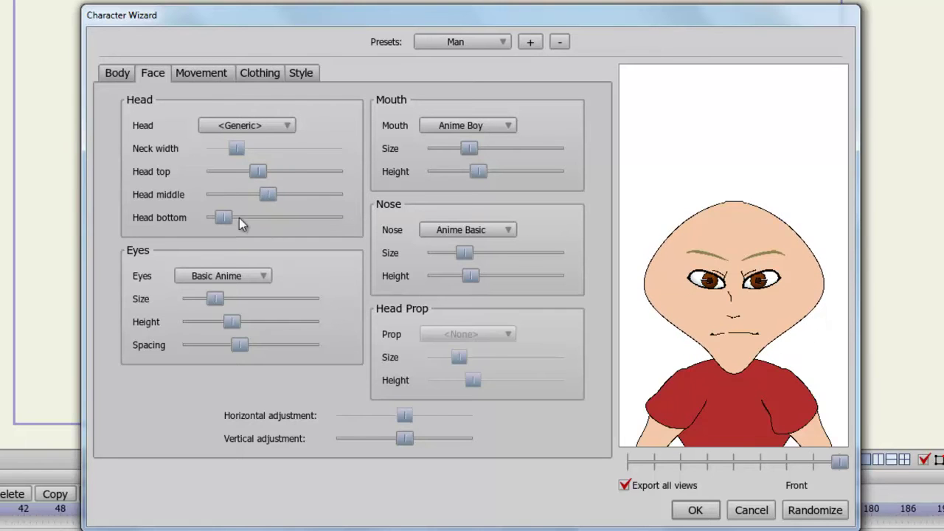
pyautogui.moveTo(269, 171); pyautogui.dragTo(259, 195)
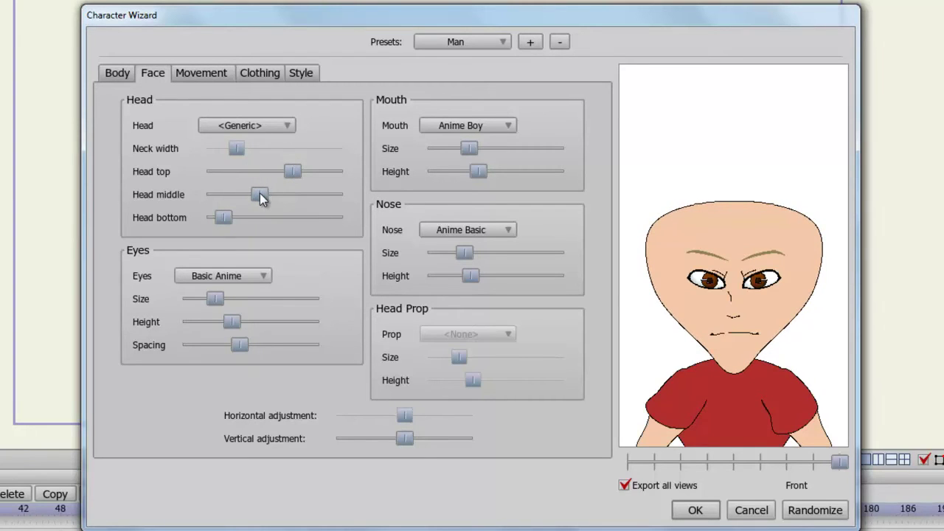
pyautogui.click(253, 126)
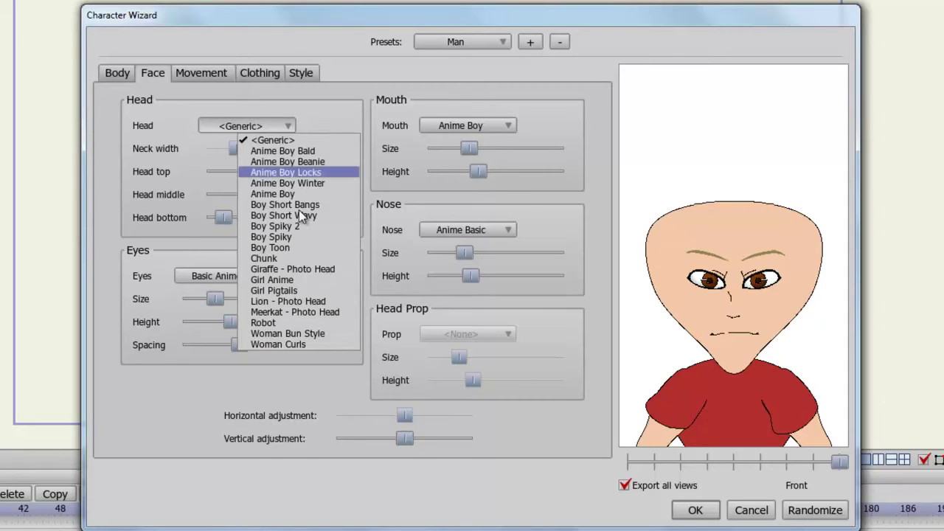
pyautogui.click(281, 258)
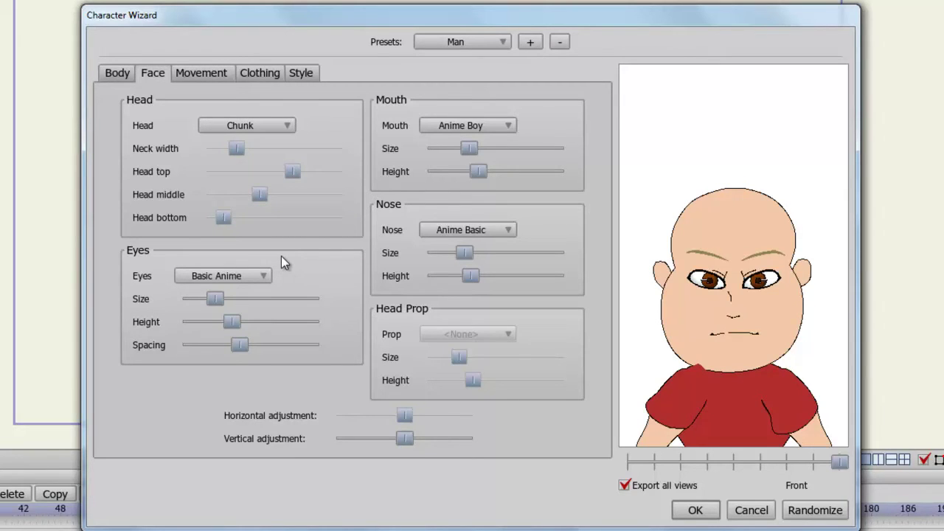
# Set the eyes to Female Almond Purple and make them slightly larger
pyautogui.click(259, 275)
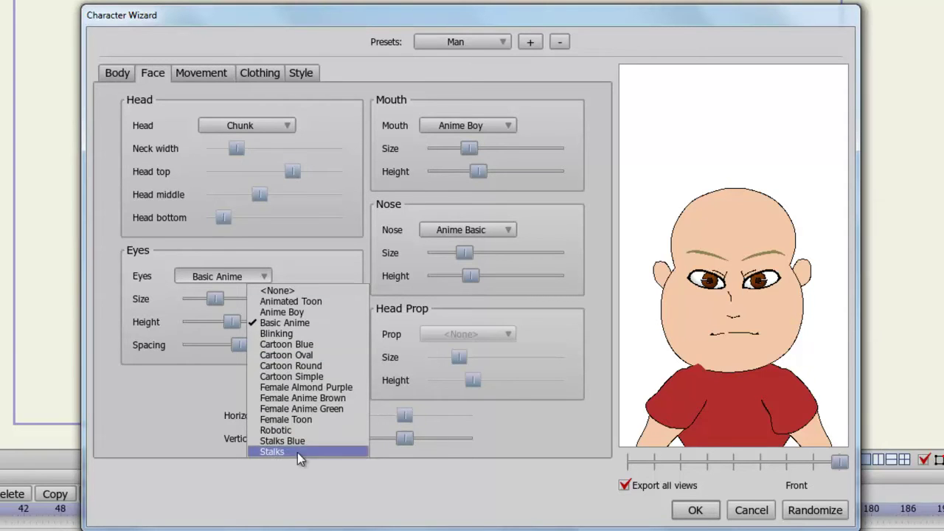
pyautogui.press('Up')
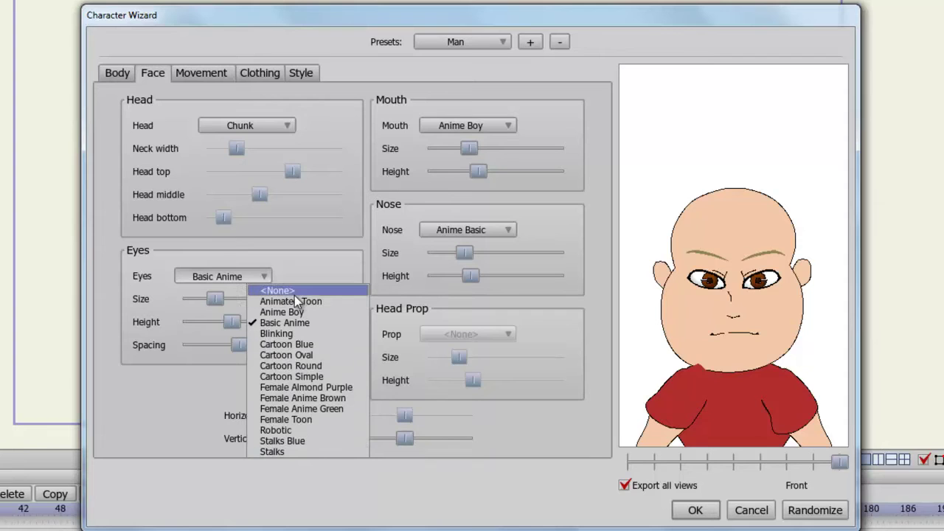
pyautogui.press('Return')
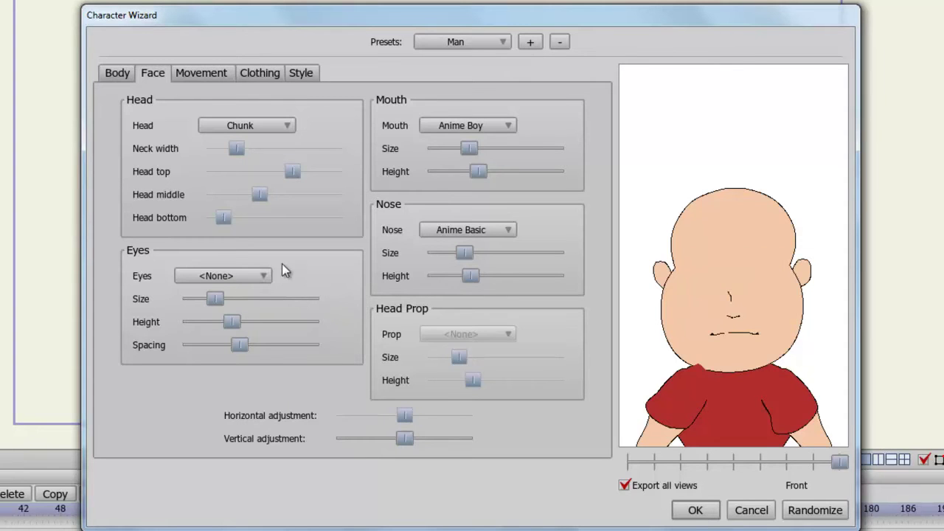
pyautogui.click(257, 275)
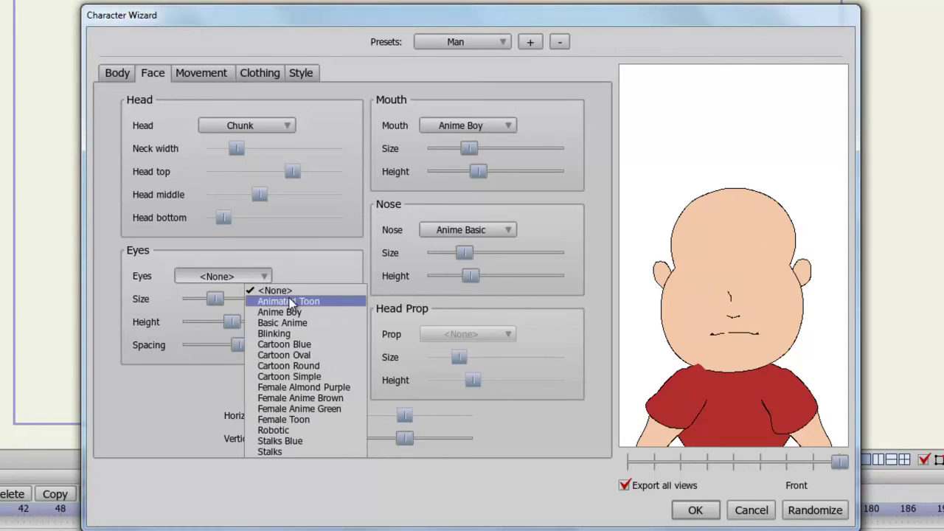
pyautogui.click(293, 366)
pyautogui.click(267, 279)
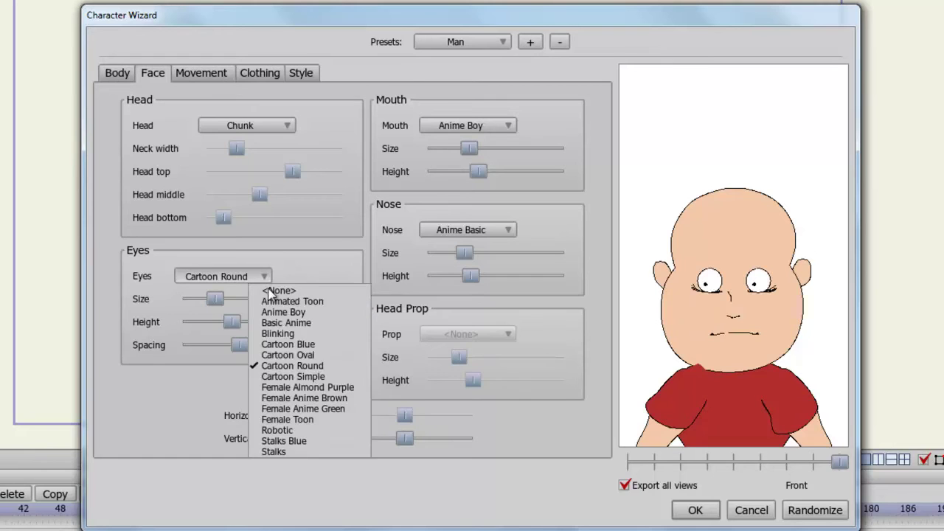
pyautogui.click(285, 388)
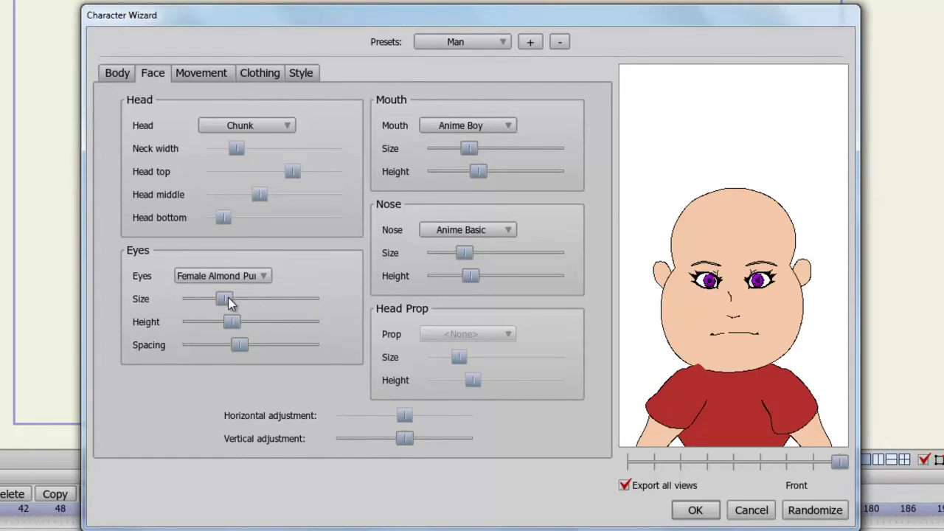
pyautogui.moveTo(228, 297); pyautogui.dragTo(241, 354)
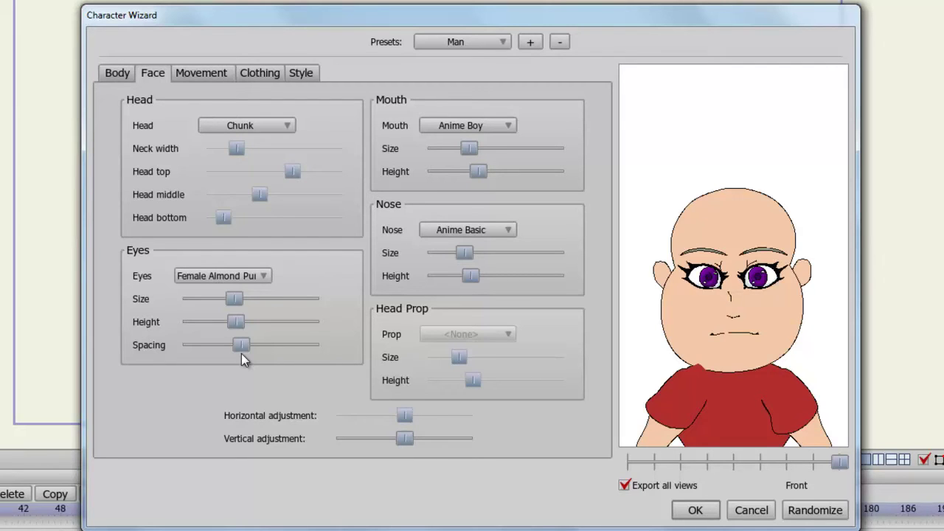
# Give the character a Cut Out mouth and a Hook nose
pyautogui.click(478, 127)
pyautogui.click(502, 190)
pyautogui.click(487, 230)
pyautogui.click(500, 278)
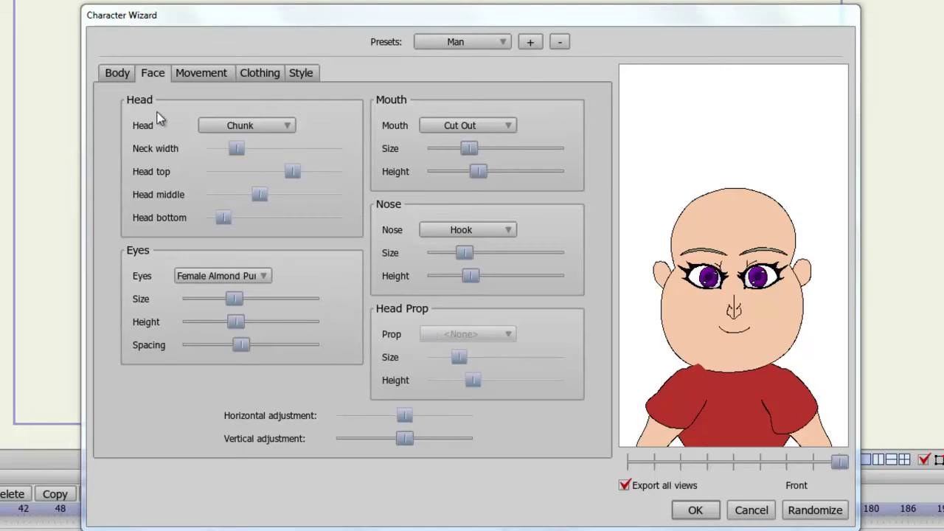
# Switch to the Creature preset and try a Baseball Cap, then a Crown, as head prop
pyautogui.click(465, 44)
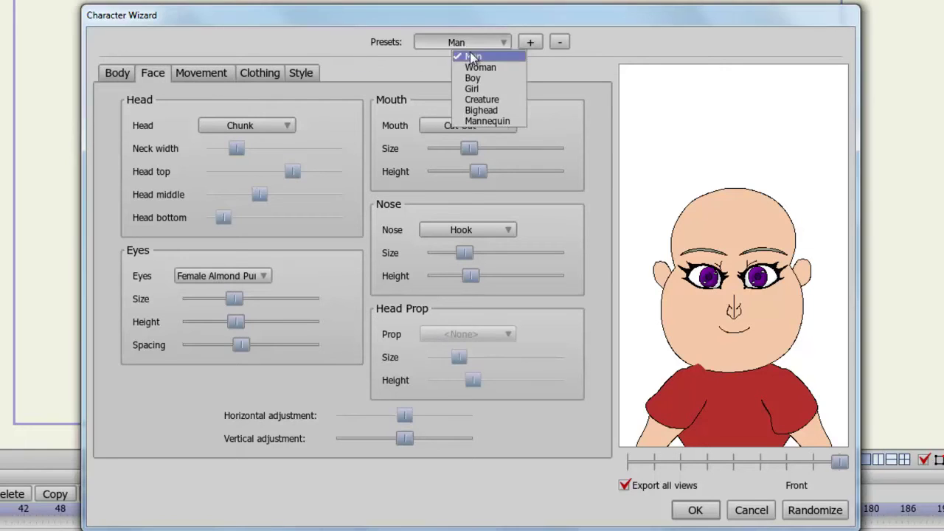
pyautogui.click(501, 100)
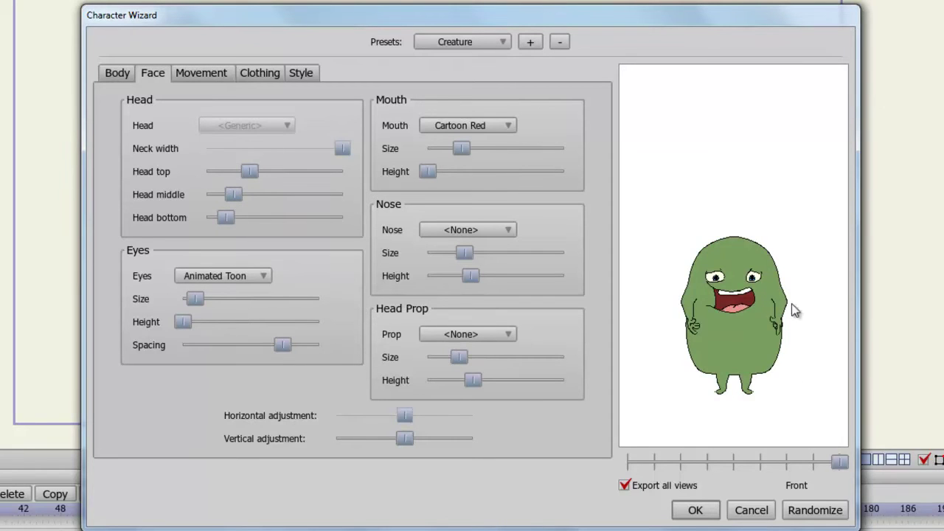
pyautogui.click(500, 337)
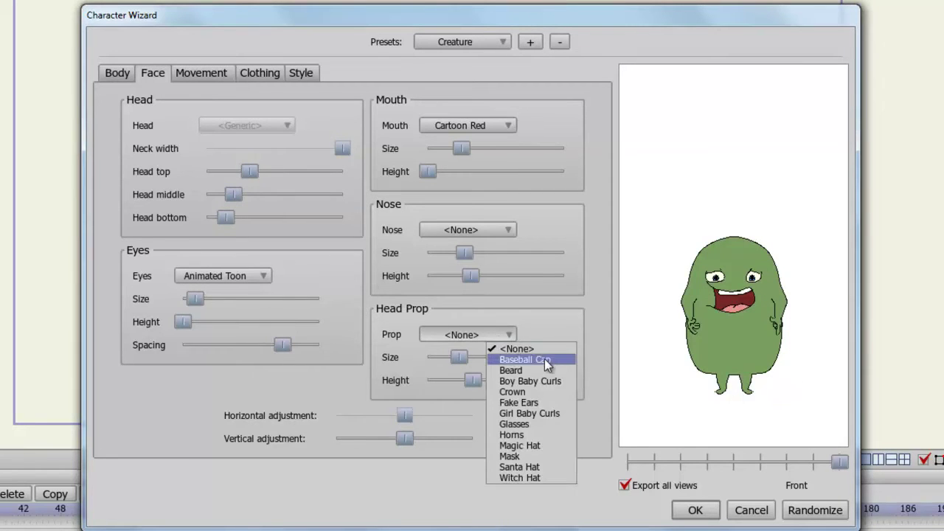
pyautogui.click(544, 359)
pyautogui.click(479, 334)
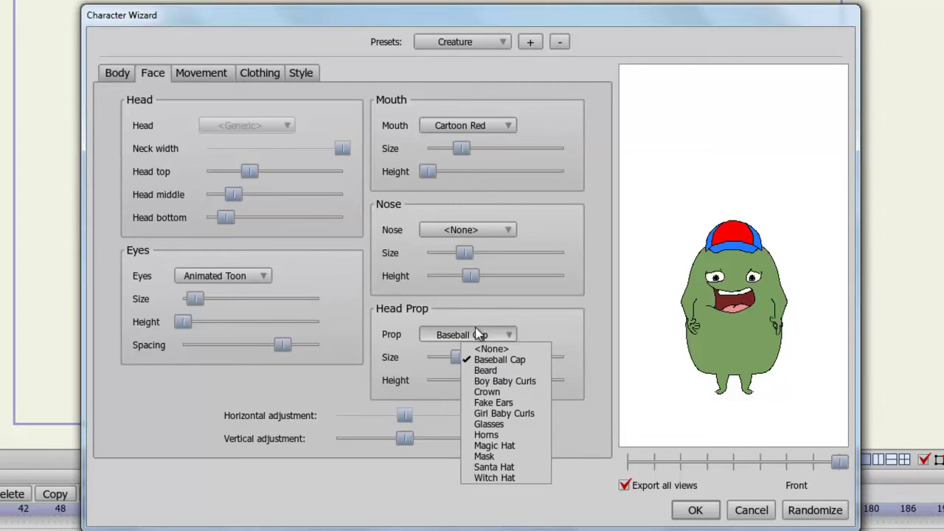
pyautogui.click(506, 392)
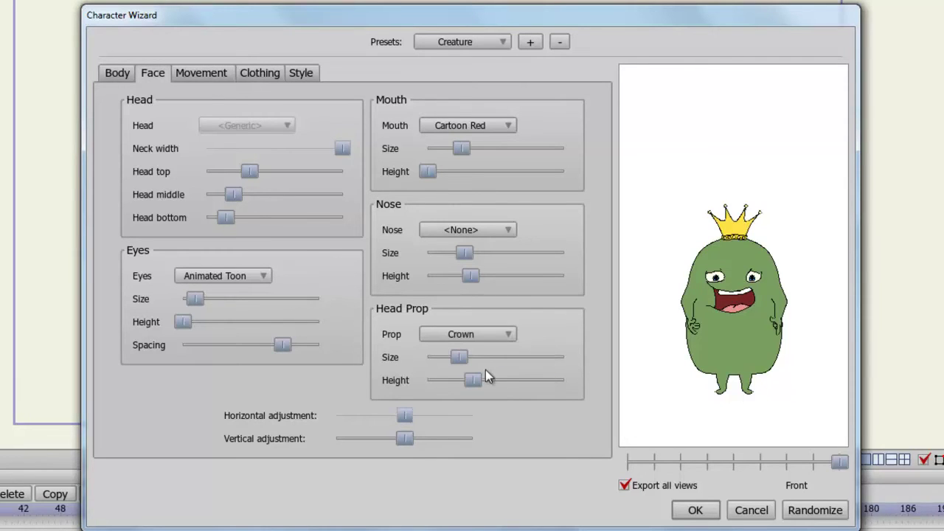
# Return to the Man preset and nudge the facial features' Vertical adjustment slider
pyautogui.click(496, 47)
pyautogui.click(498, 48)
pyautogui.click(498, 49)
pyautogui.click(500, 56)
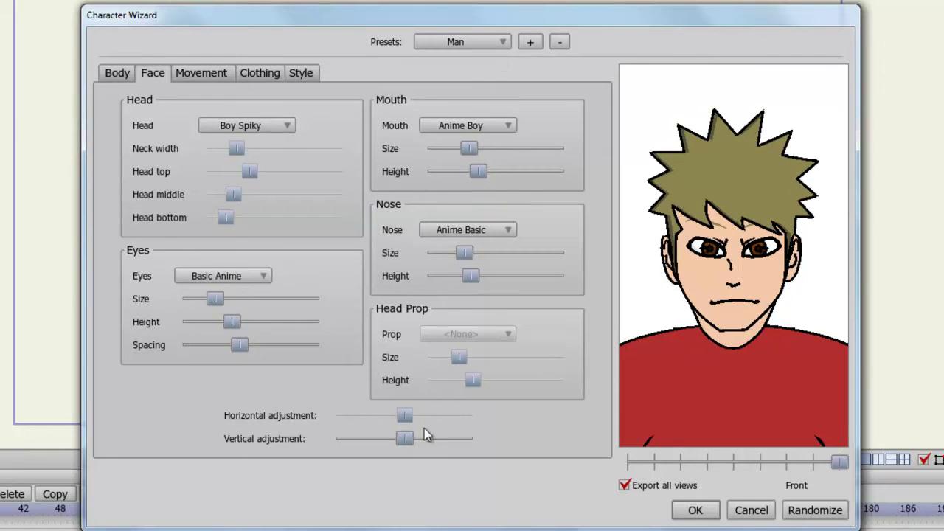
pyautogui.moveTo(400, 437)
pyautogui.mouseDown()
pyautogui.moveTo(379, 440)
pyautogui.moveTo(416, 440)
pyautogui.moveTo(389, 442)
pyautogui.moveTo(400, 445)
pyautogui.mouseUp()
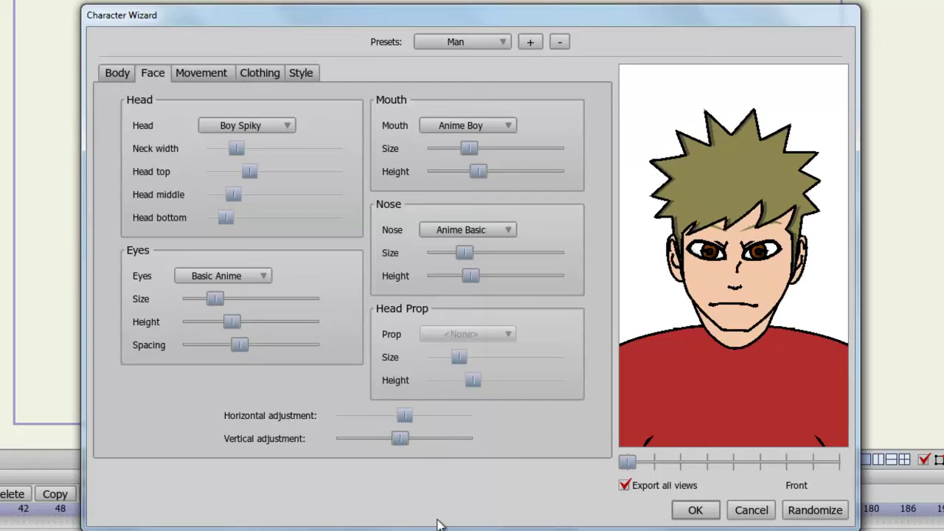
# Keep the Walk action, raise steps per second, and max out arm swing and torso bend
pyautogui.click(202, 73)
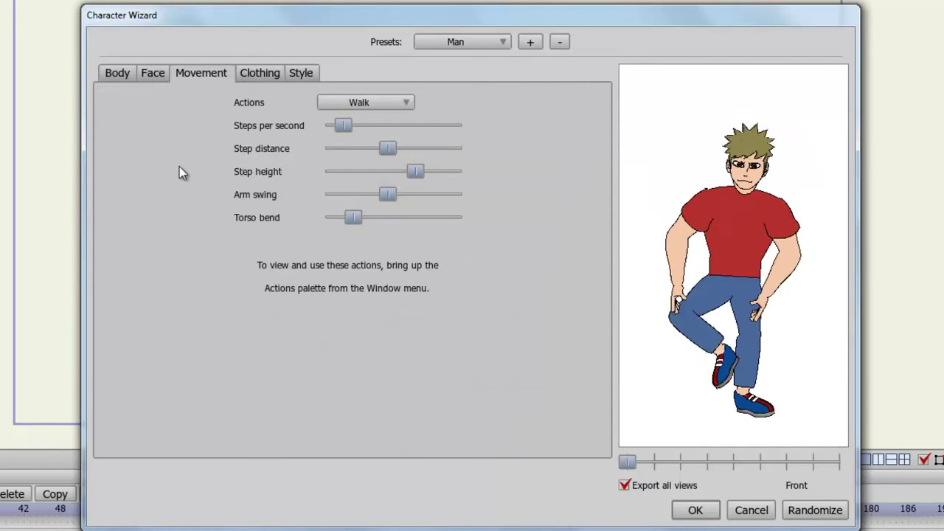
pyautogui.click(395, 105)
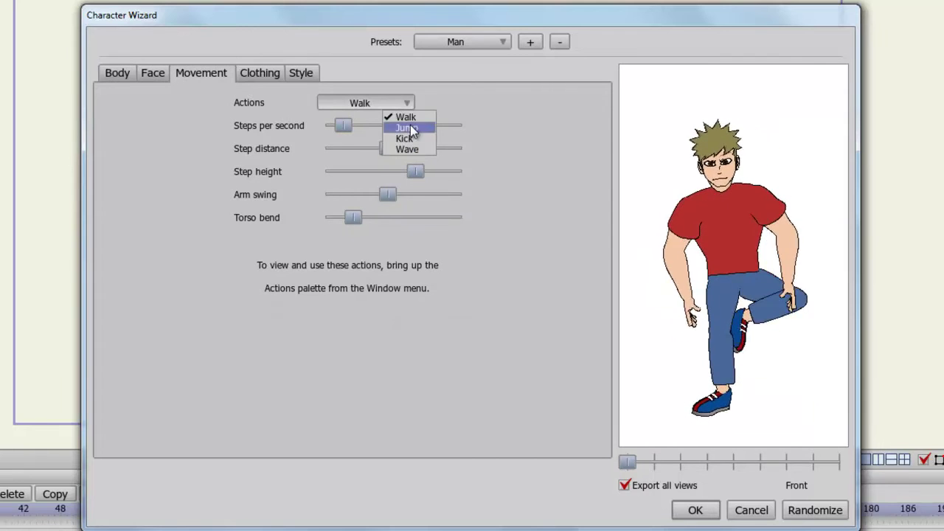
pyautogui.click(506, 114)
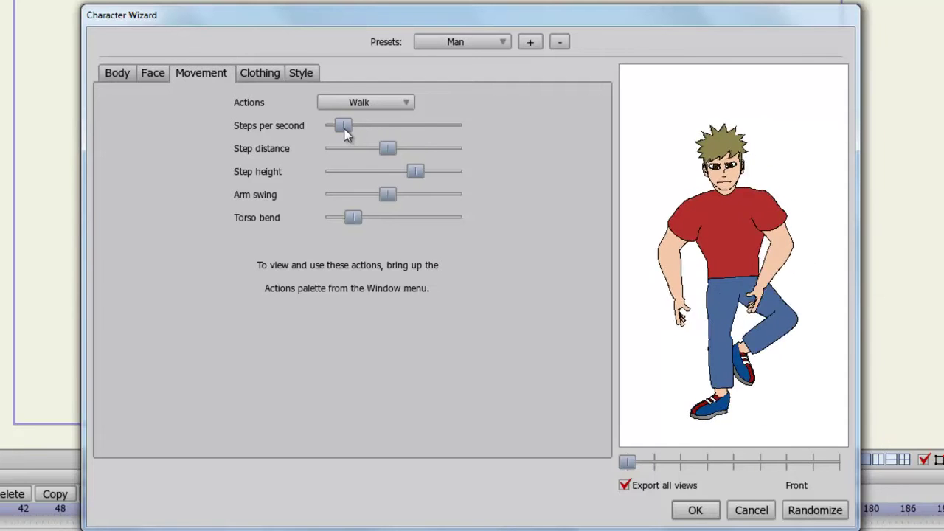
pyautogui.moveTo(344, 127); pyautogui.dragTo(360, 130)
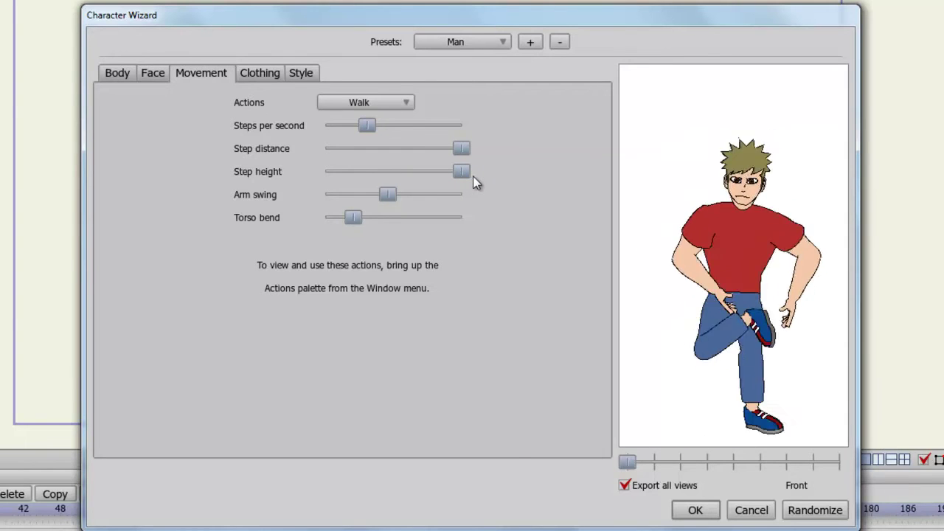
pyautogui.moveTo(389, 194); pyautogui.dragTo(457, 206)
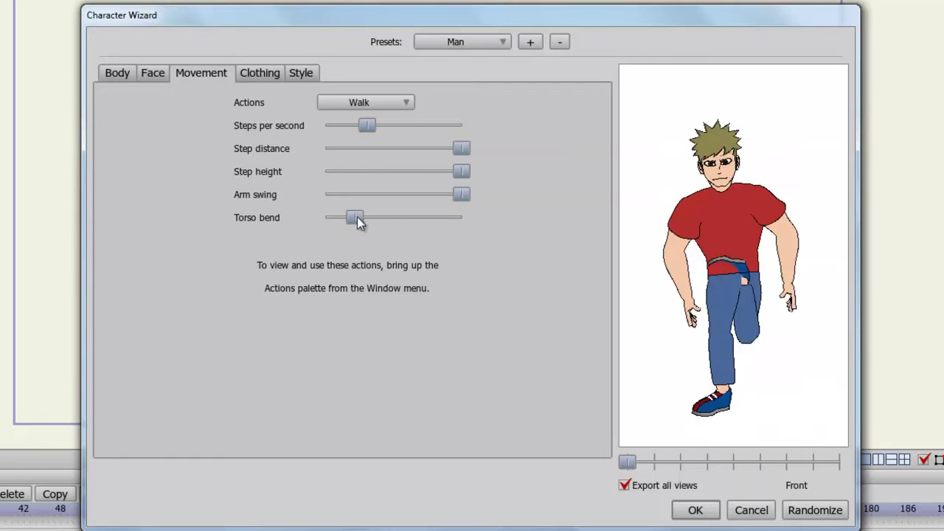
pyautogui.moveTo(357, 218); pyautogui.dragTo(466, 223)
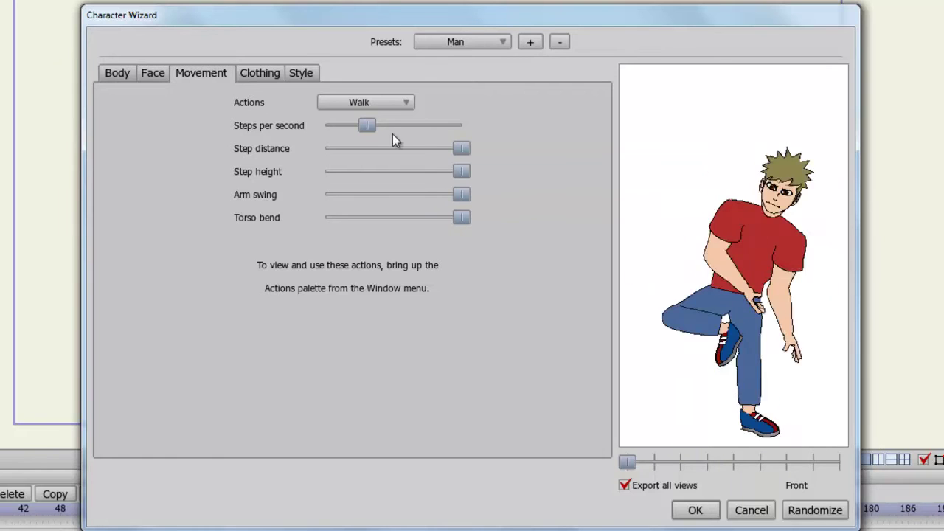
# Preview the Jump, Kick and Wave actions, rotating the view side-on, back and front
pyautogui.click(371, 103)
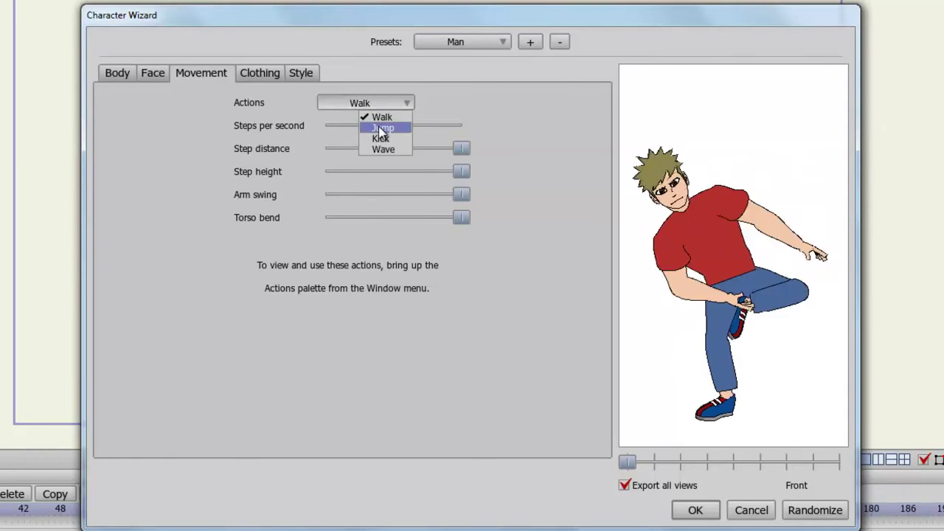
pyautogui.click(378, 127)
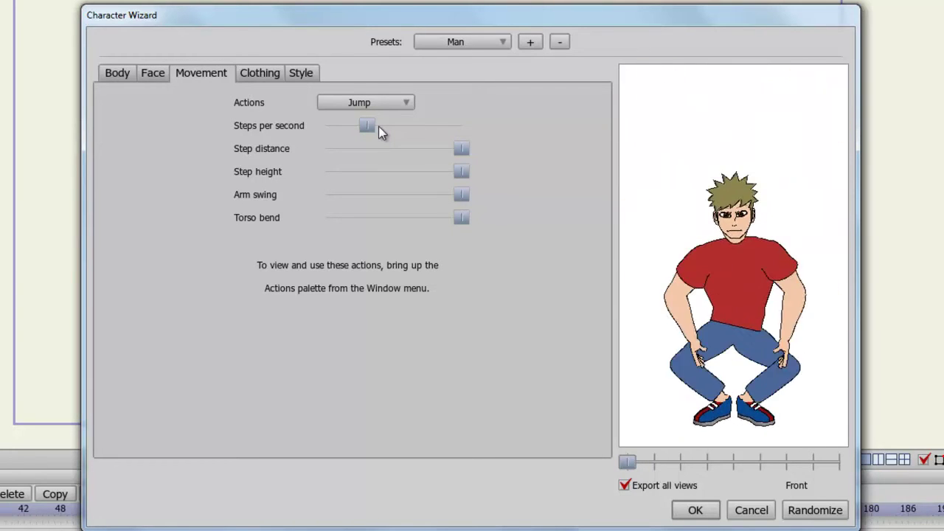
pyautogui.click(378, 104)
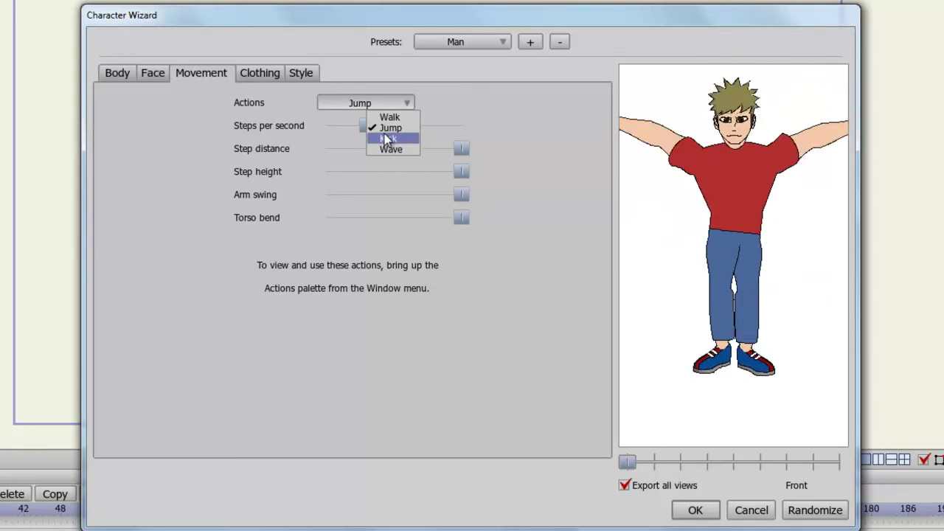
pyautogui.click(387, 139)
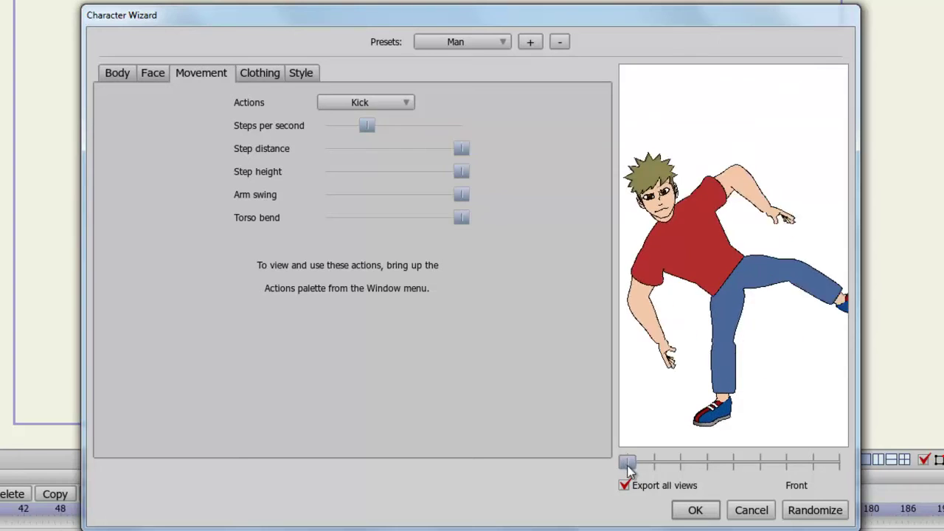
pyautogui.moveTo(627, 464); pyautogui.dragTo(847, 467)
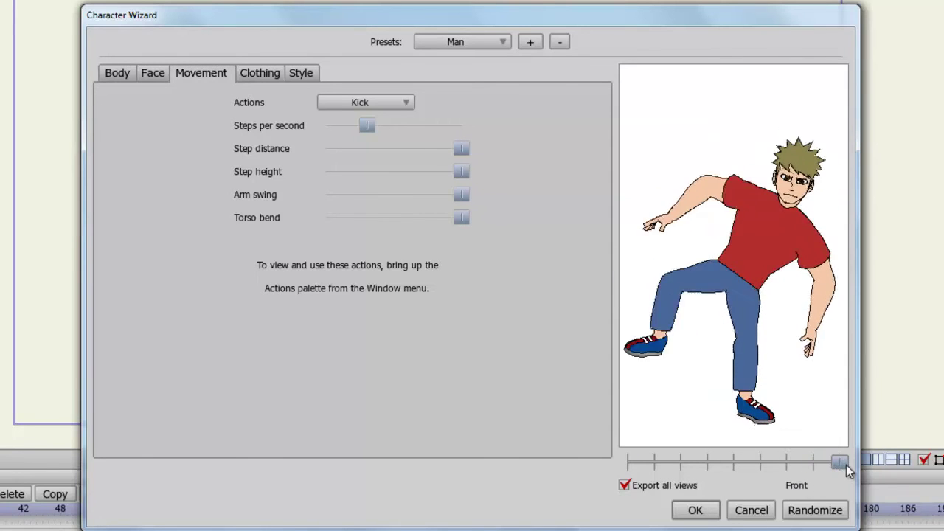
pyautogui.click(406, 107)
pyautogui.click(432, 146)
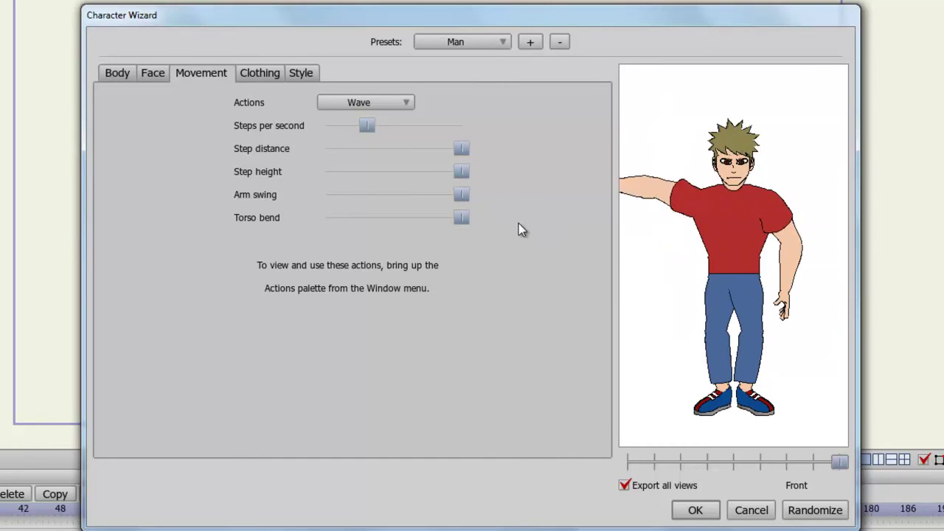
pyautogui.click(695, 458)
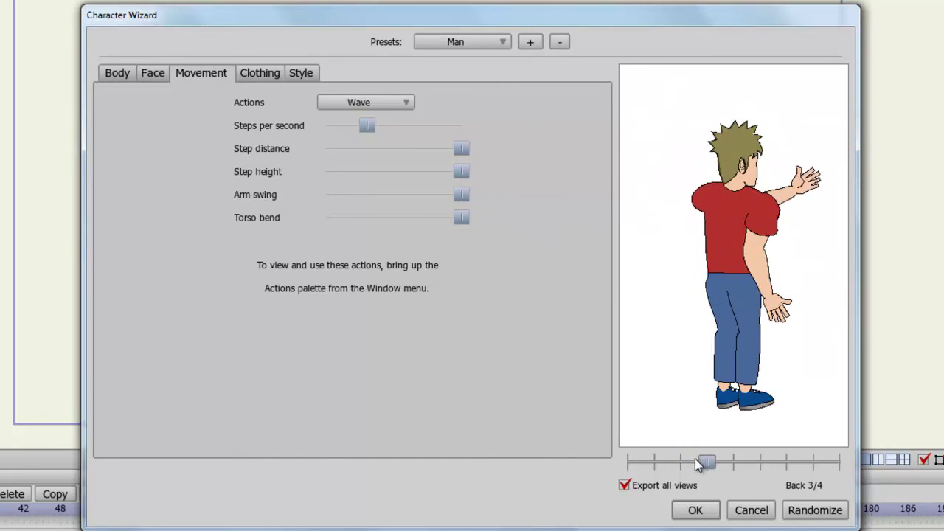
pyautogui.moveTo(695, 458); pyautogui.dragTo(627, 461)
# Change the pants to shorts and colour them bright yellow
pyautogui.click(263, 73)
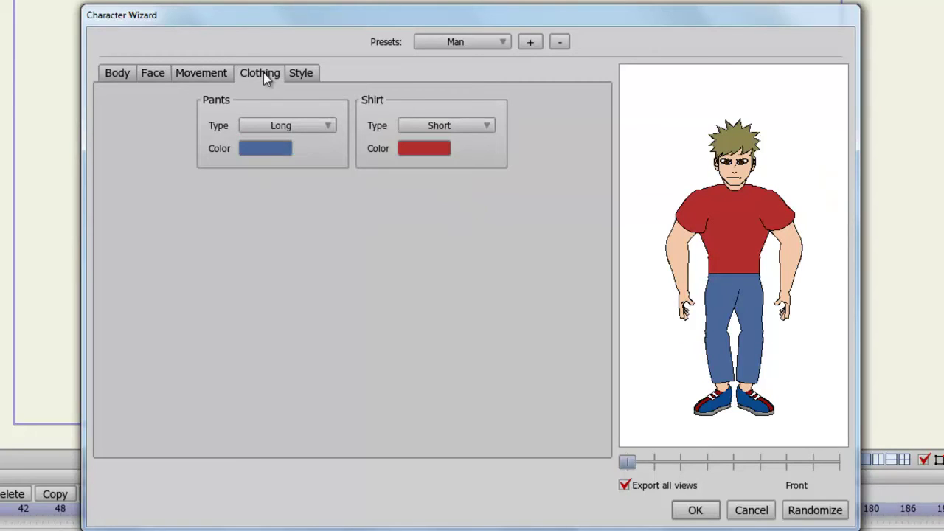
pyautogui.click(298, 128)
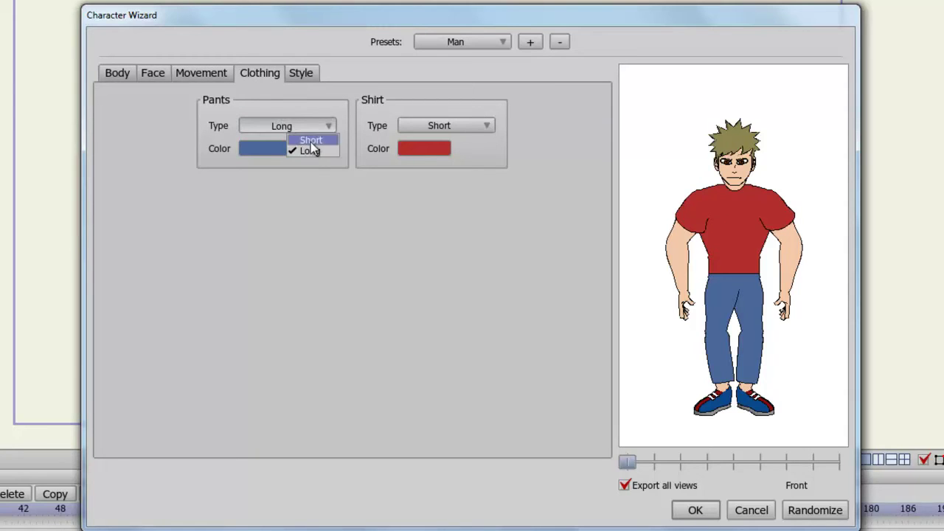
pyautogui.click(311, 142)
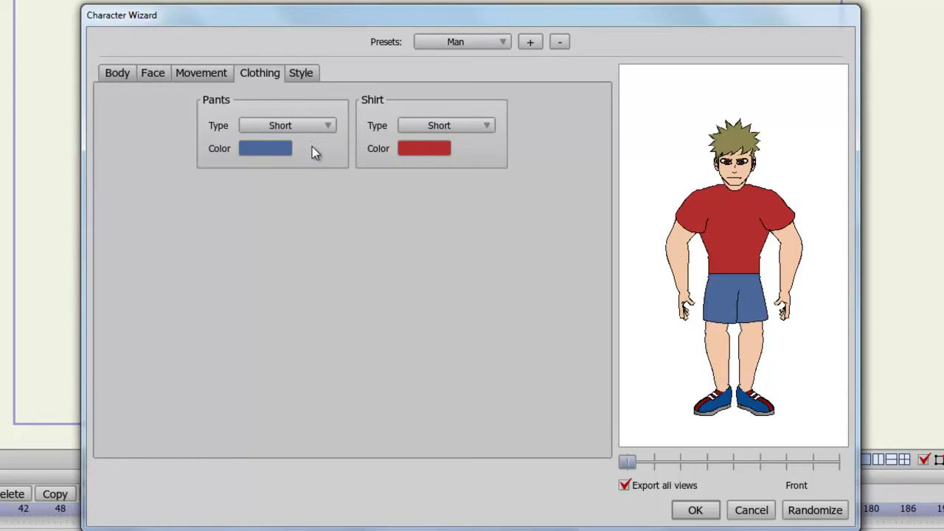
pyautogui.click(273, 151)
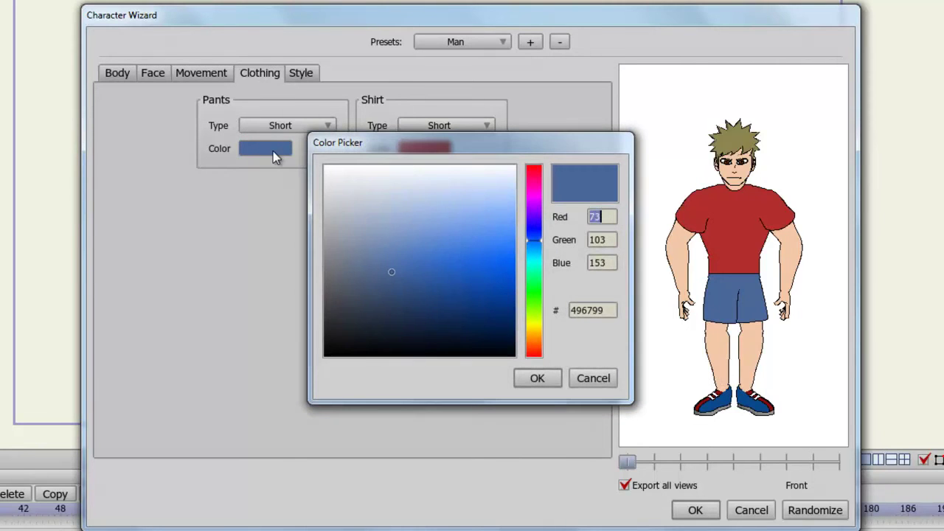
pyautogui.moveTo(537, 303); pyautogui.dragTo(534, 326)
pyautogui.moveTo(483, 310); pyautogui.dragTo(489, 271)
pyautogui.click(528, 379)
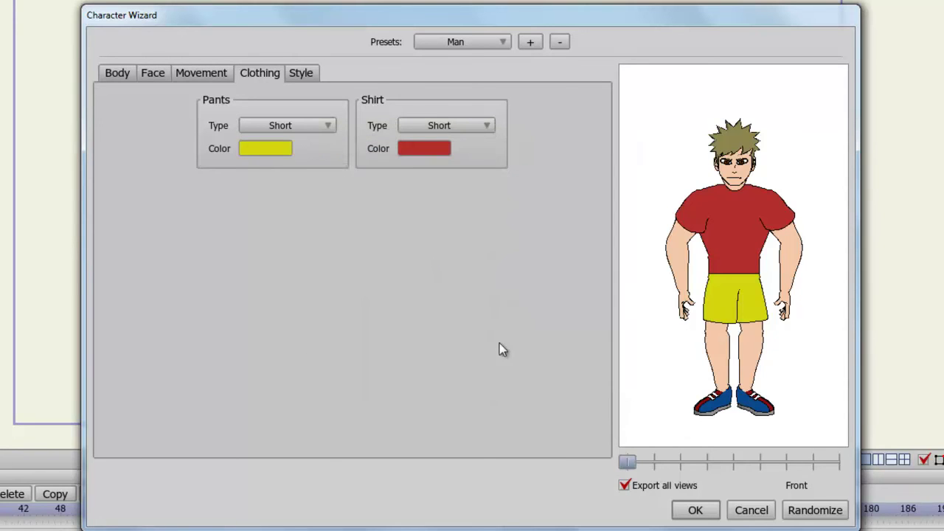
# Give the shirt long sleeves and colour it bright green (21CB25)
pyautogui.click(453, 124)
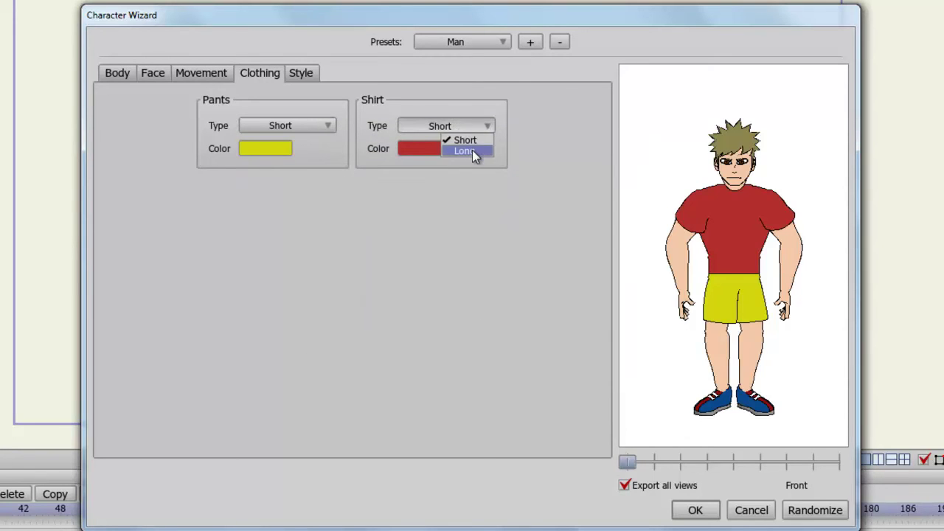
pyautogui.click(472, 150)
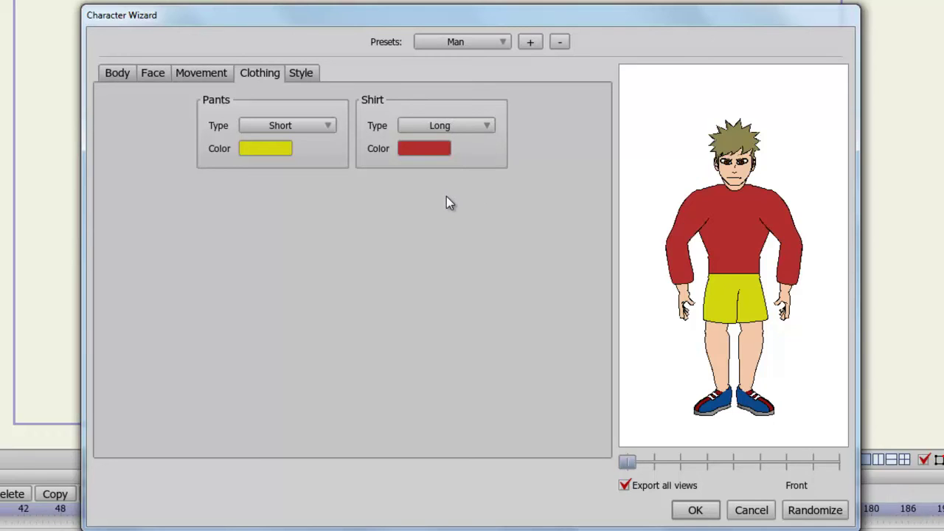
pyautogui.click(440, 150)
pyautogui.click(533, 292)
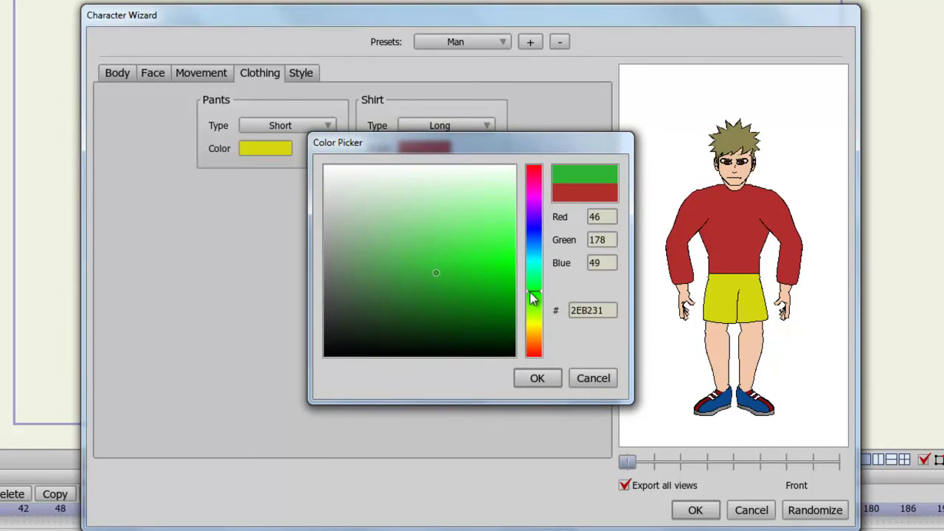
pyautogui.click(462, 268)
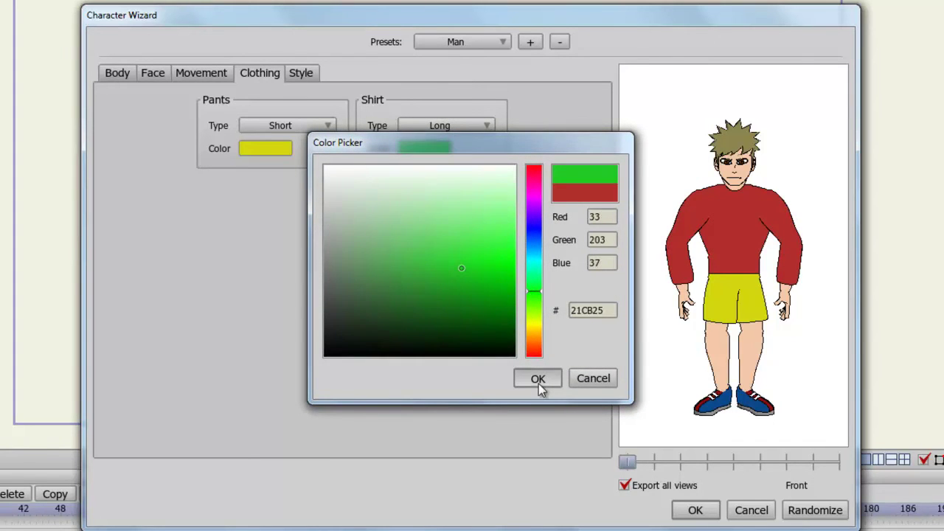
pyautogui.click(538, 380)
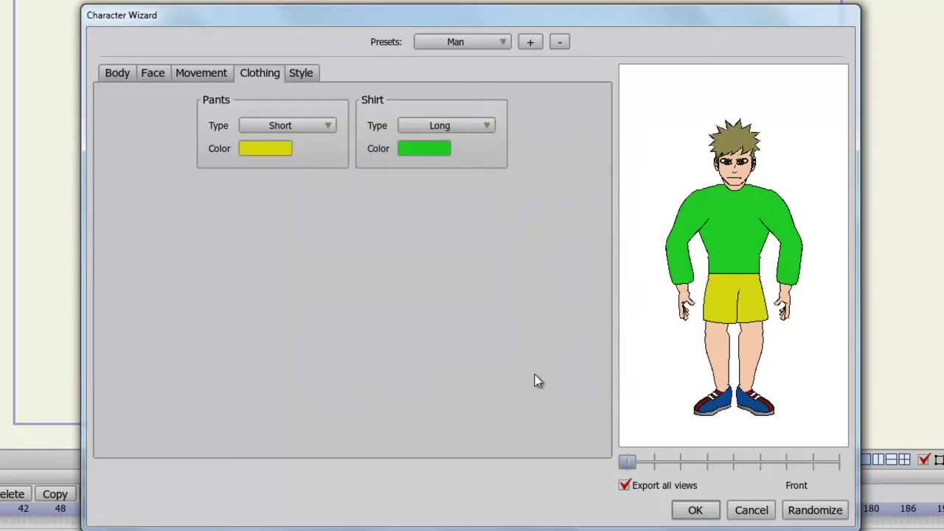
# Set the character's skin colour to blue (2342A7) in the Style settings
pyautogui.click(308, 78)
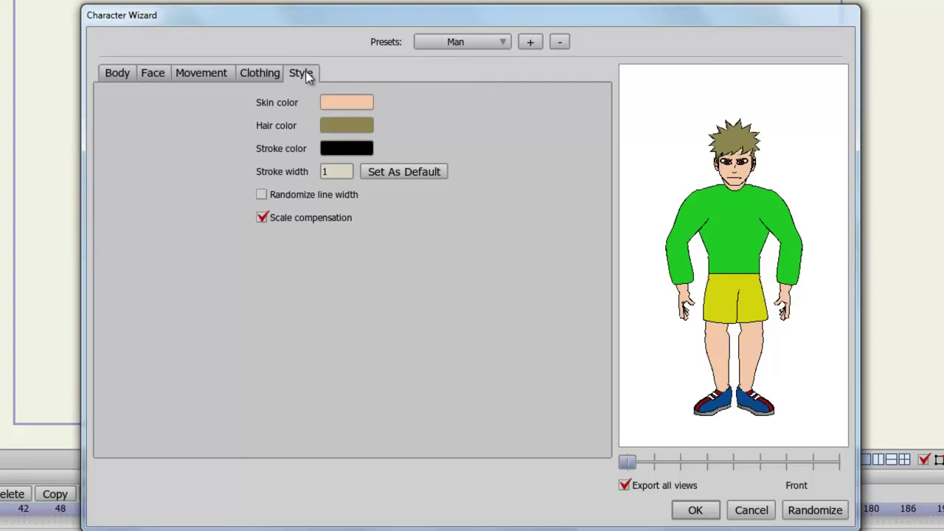
pyautogui.click(351, 102)
pyautogui.click(533, 304)
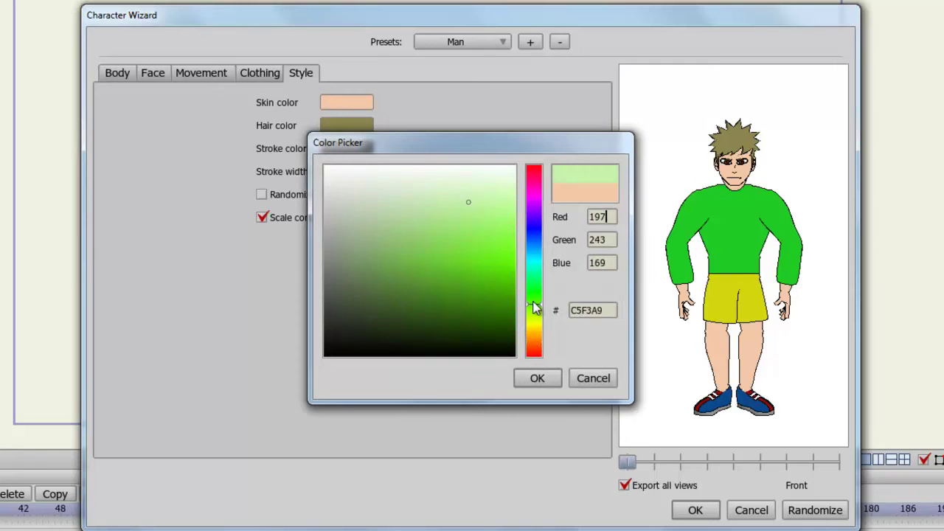
pyautogui.moveTo(536, 308); pyautogui.dragTo(537, 238)
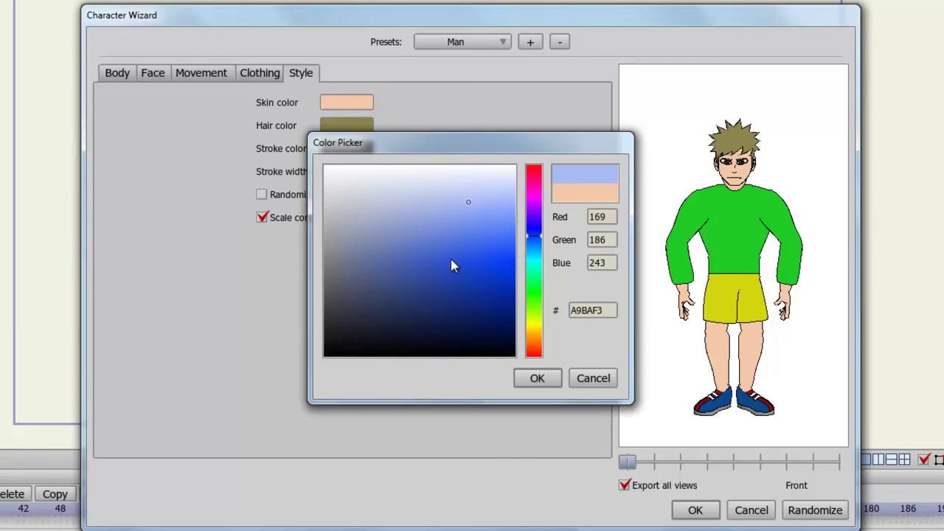
pyautogui.click(449, 281)
pyautogui.click(528, 383)
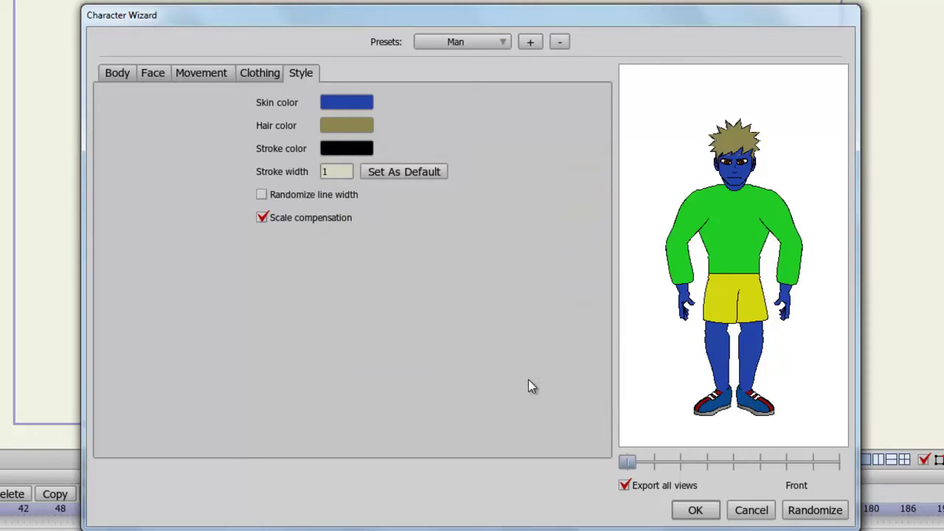
# Change the hair colour to the darker shade 42402C
pyautogui.click(356, 125)
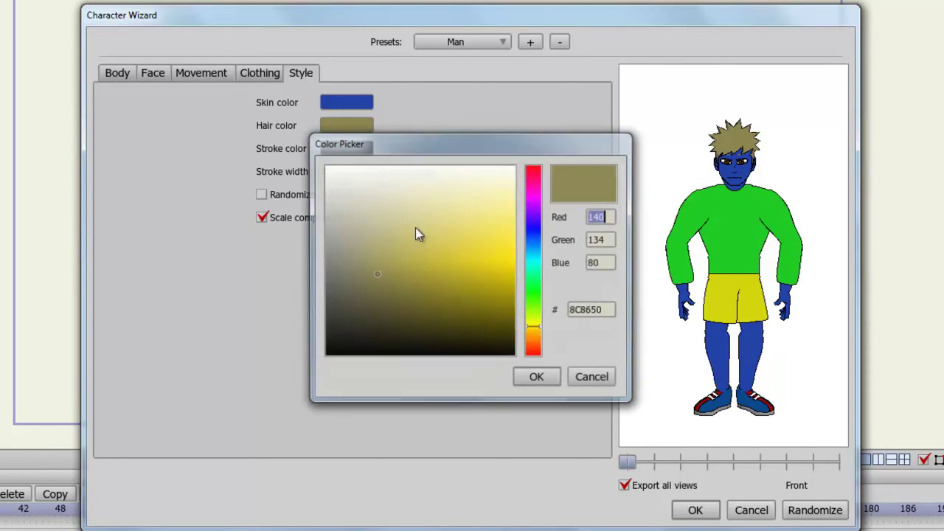
pyautogui.moveTo(416, 229)
pyautogui.mouseDown()
pyautogui.moveTo(365, 280)
pyautogui.moveTo(362, 313)
pyautogui.mouseUp()
pyautogui.click(540, 380)
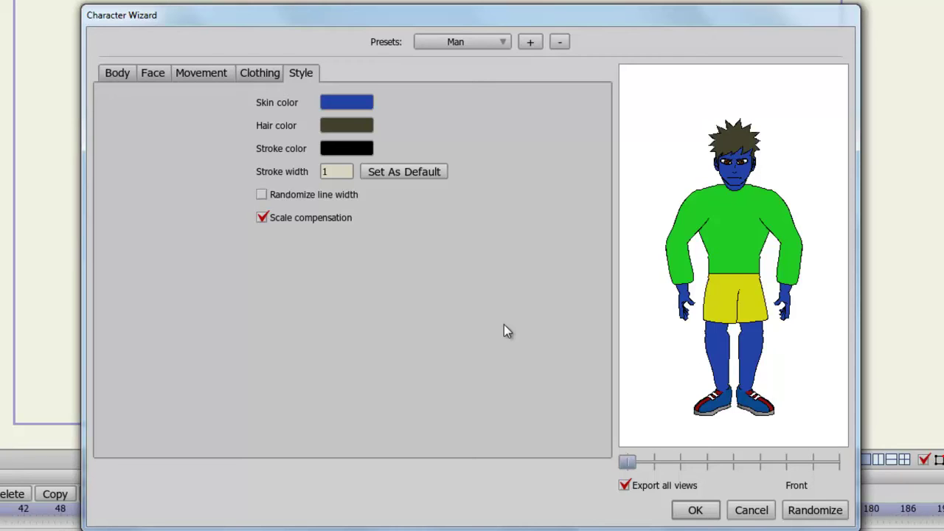
# Randomize the character repeatedly until one has eyestalk eyes, a purple shirt and green trousers
pyautogui.click(837, 519)
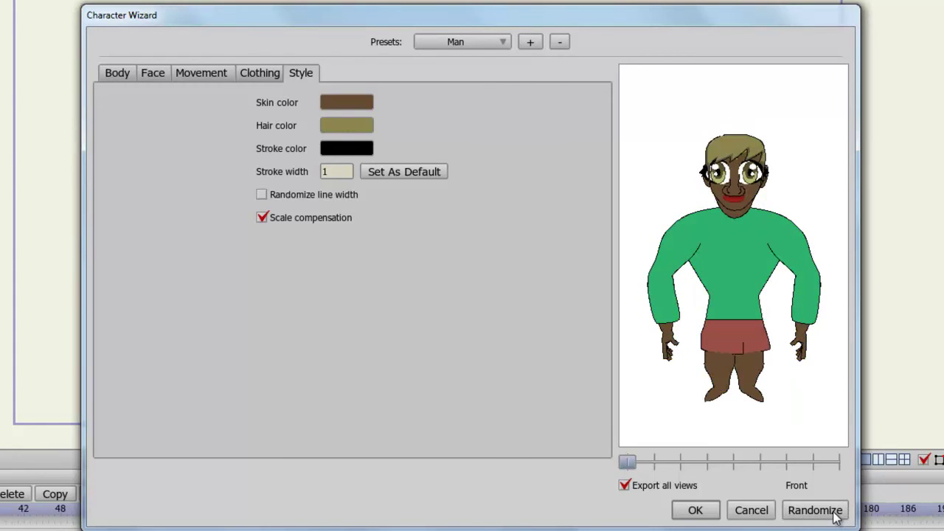
pyautogui.click(838, 518)
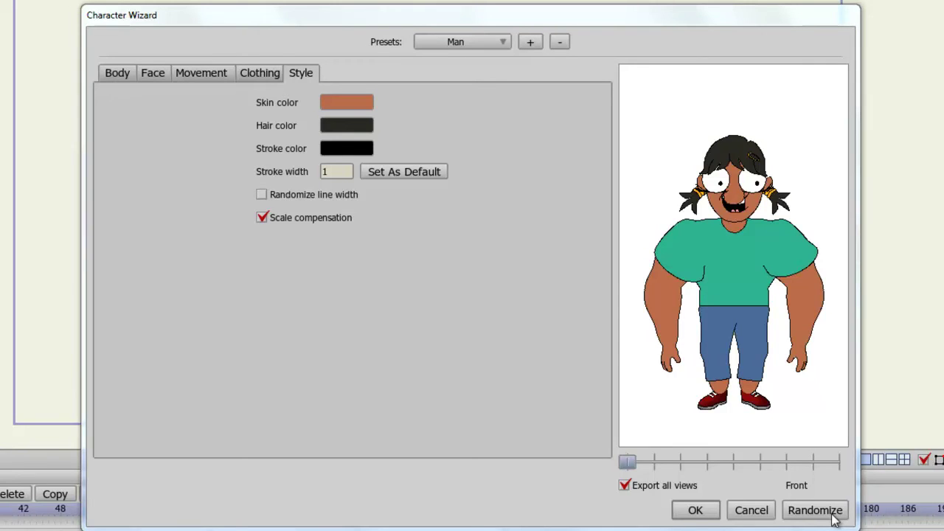
pyautogui.click(836, 519)
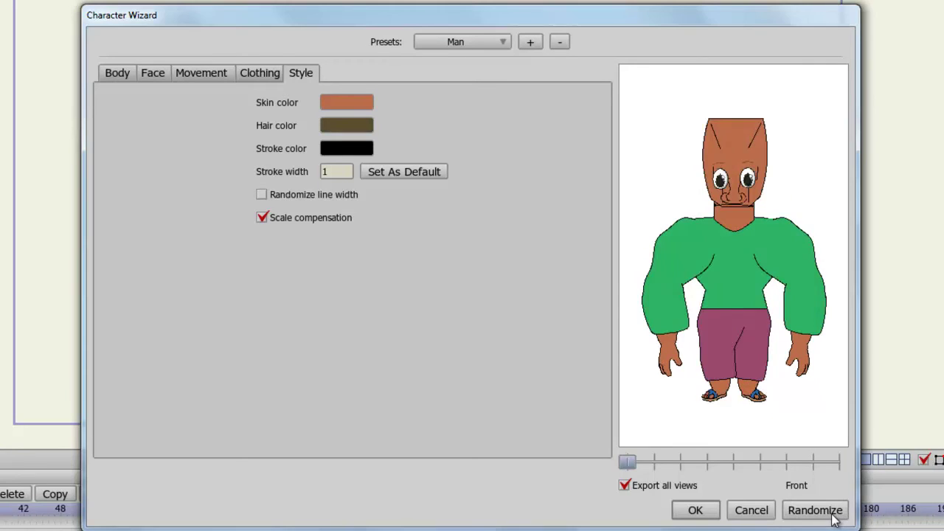
pyautogui.click(836, 519)
pyautogui.click(836, 520)
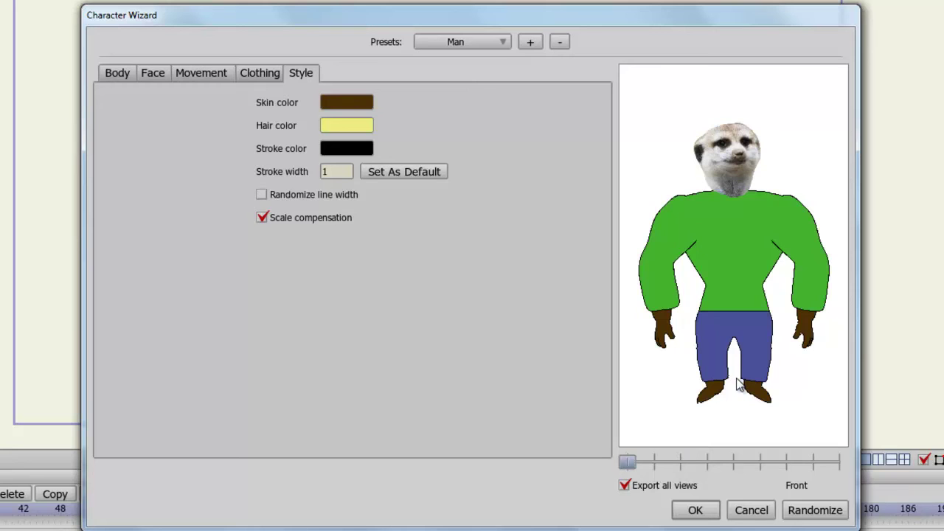
pyautogui.moveTo(731, 455); pyautogui.dragTo(618, 463)
pyautogui.click(832, 511)
pyautogui.click(831, 512)
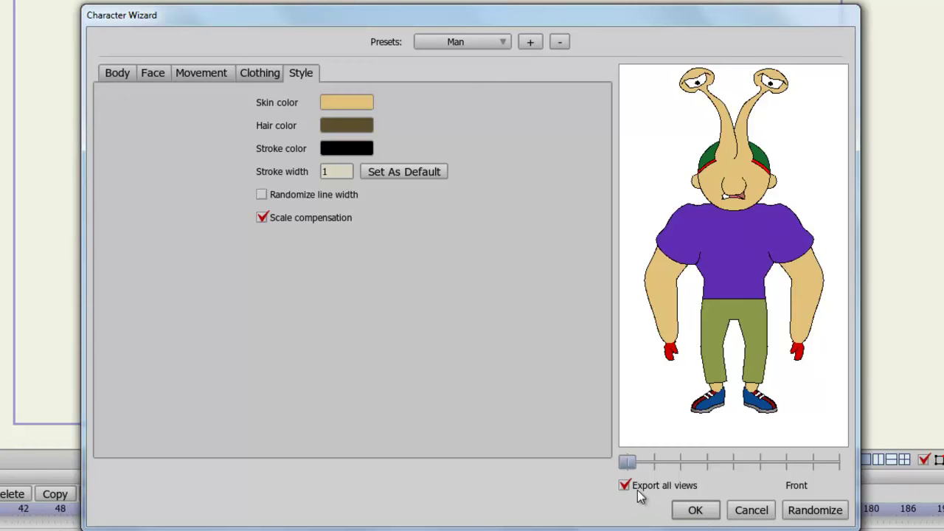
# Place the character on the canvas as the Man switch layer, set to its Side view
pyautogui.click(695, 512)
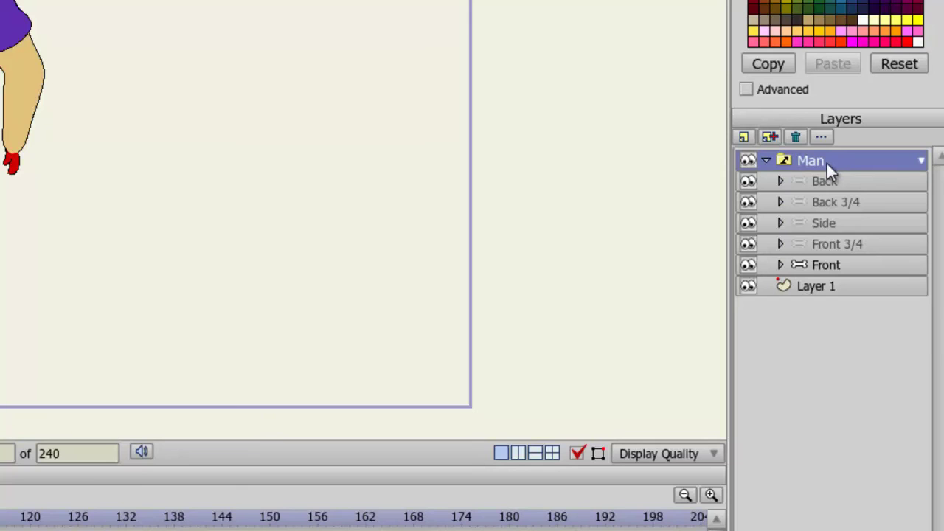
pyautogui.click(827, 163)
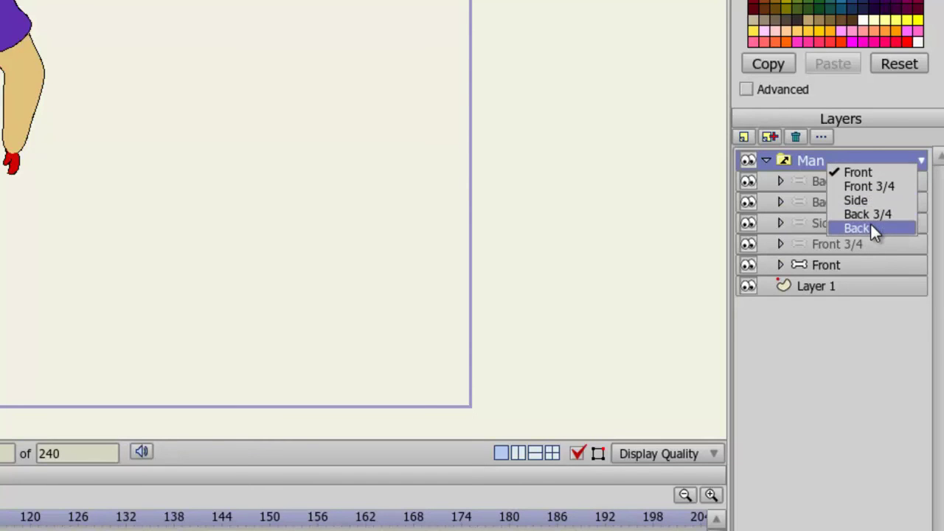
pyautogui.click(873, 199)
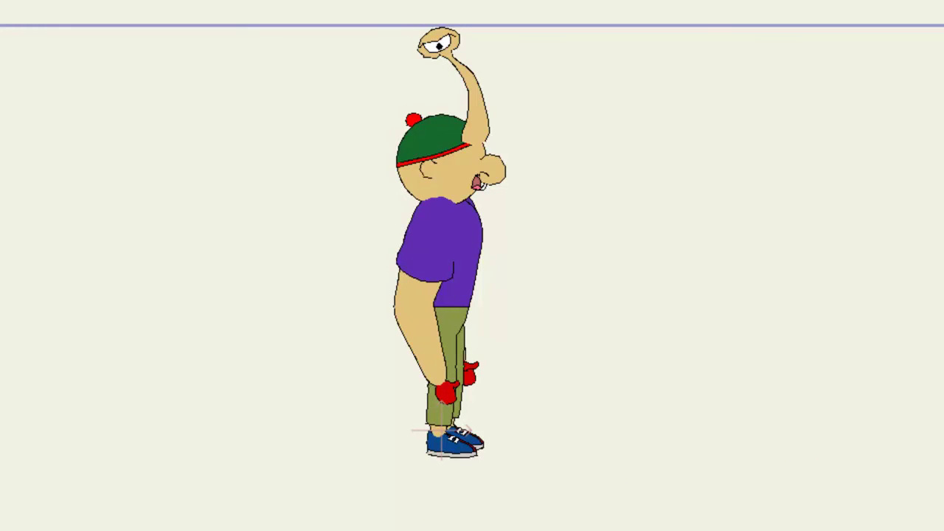
# On the Side layer, pose the character's arm forward and down with Manipulate Bones
pyautogui.click(836, 335)
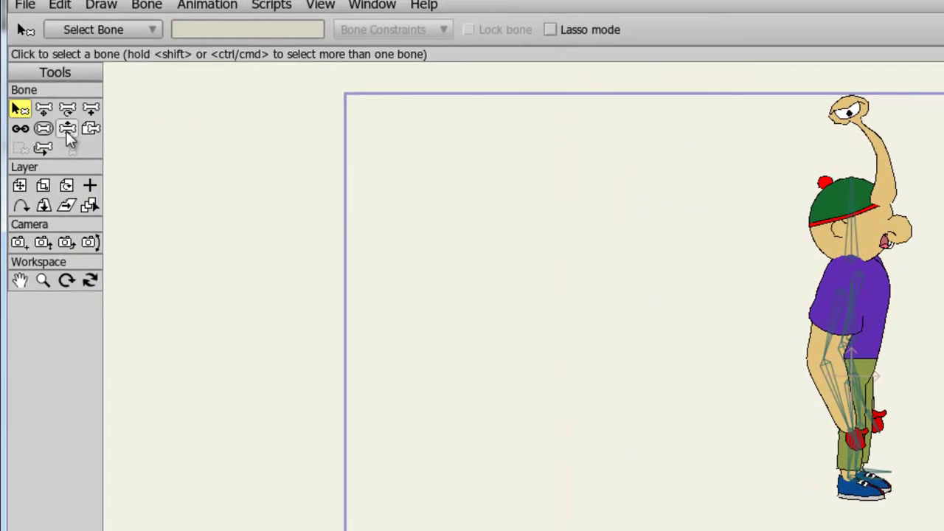
pyautogui.click(67, 133)
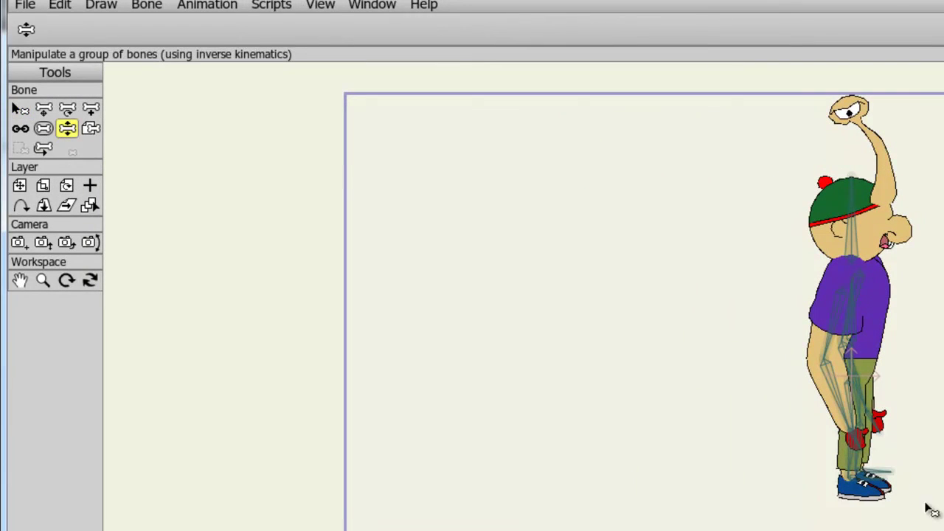
pyautogui.moveTo(846, 419); pyautogui.dragTo(732, 402)
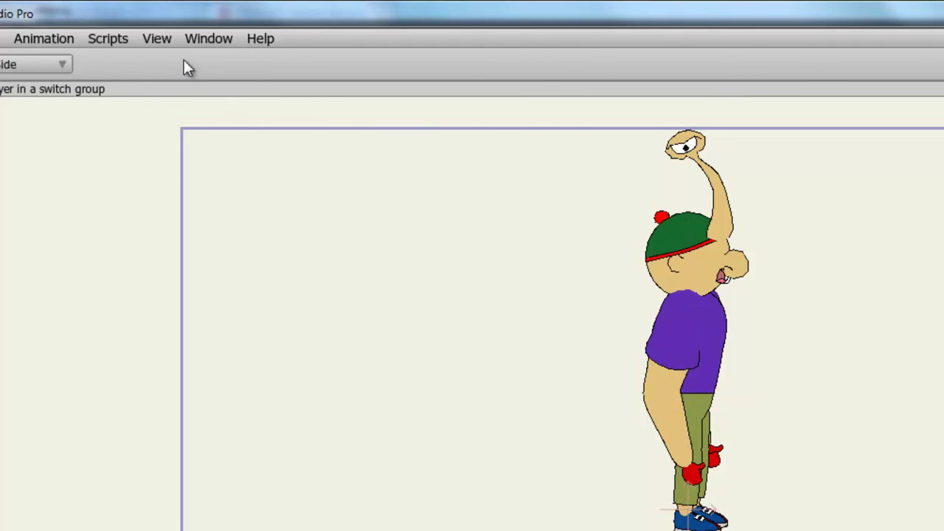
# Show the Actions panel from the Window menu and activate the Walk action
pyautogui.click(199, 40)
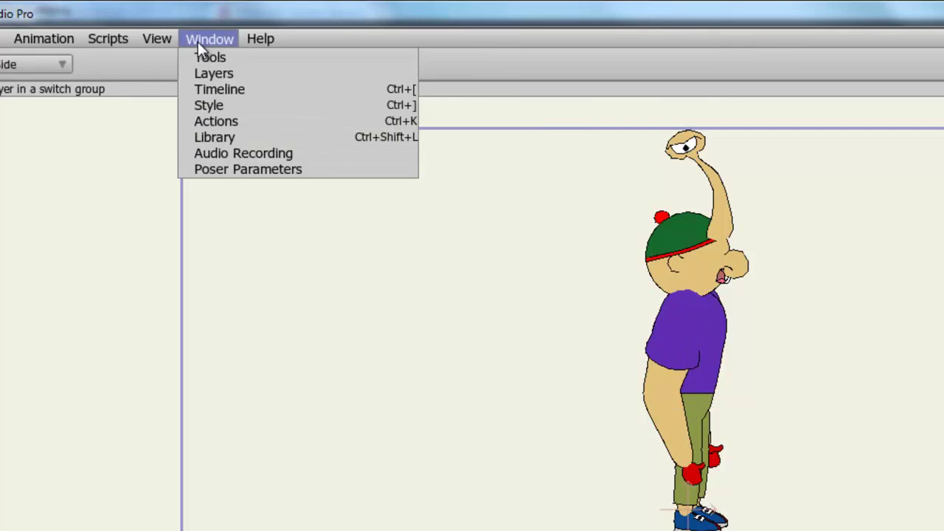
pyautogui.click(230, 120)
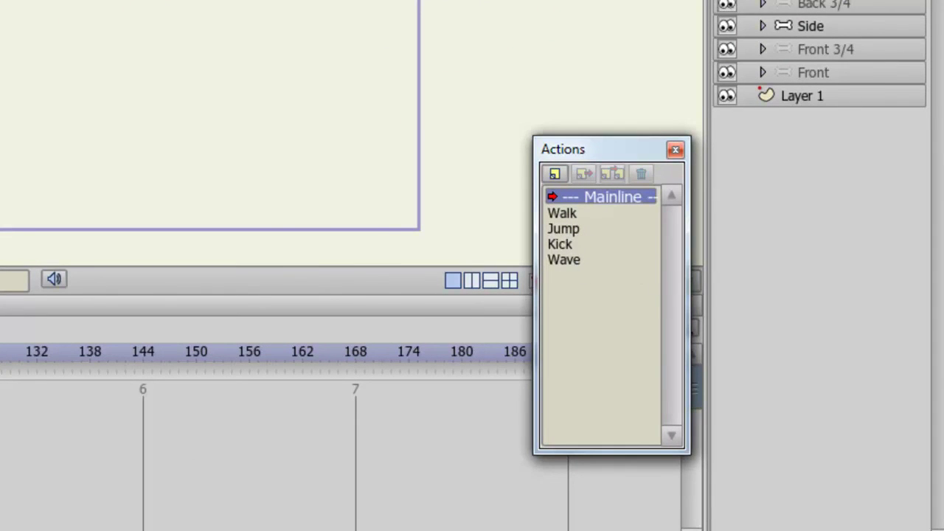
pyautogui.click(565, 211)
pyautogui.doubleClick(563, 211)
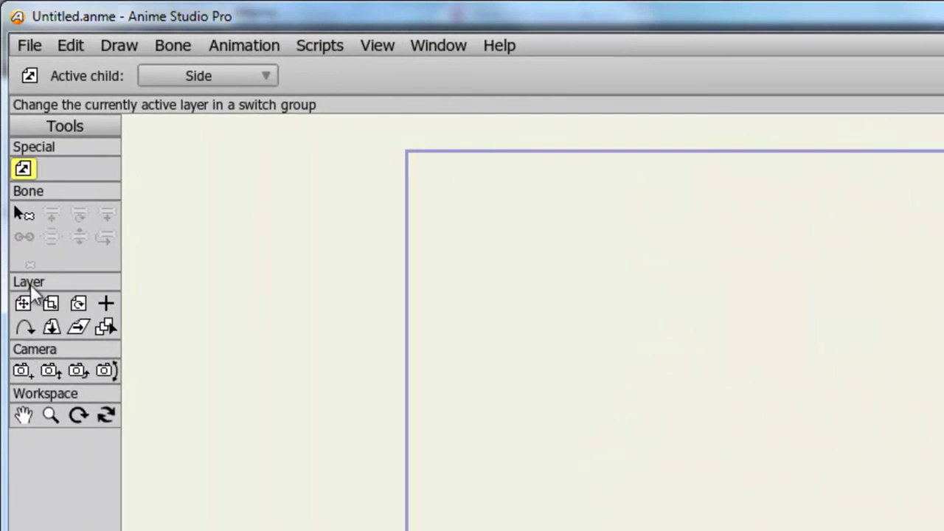
# Move the character off the left edge at frame 0 and past the right edge at frame 72
pyautogui.click(24, 303)
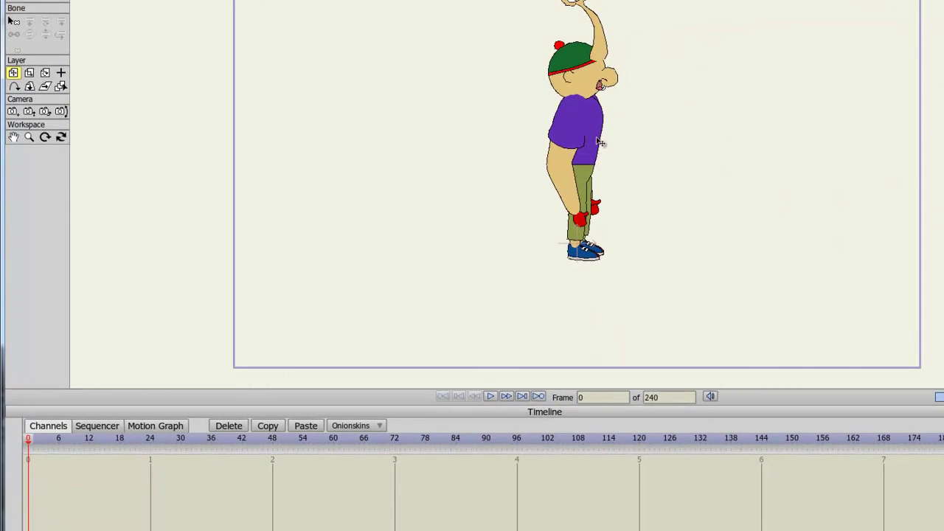
pyautogui.moveTo(598, 141); pyautogui.dragTo(206, 195)
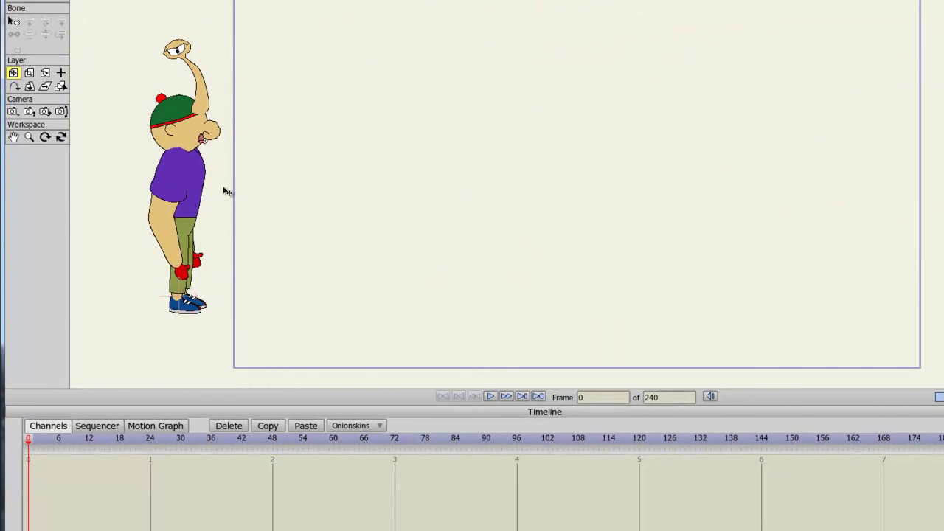
pyautogui.hotkey('ctrl', 'Right')
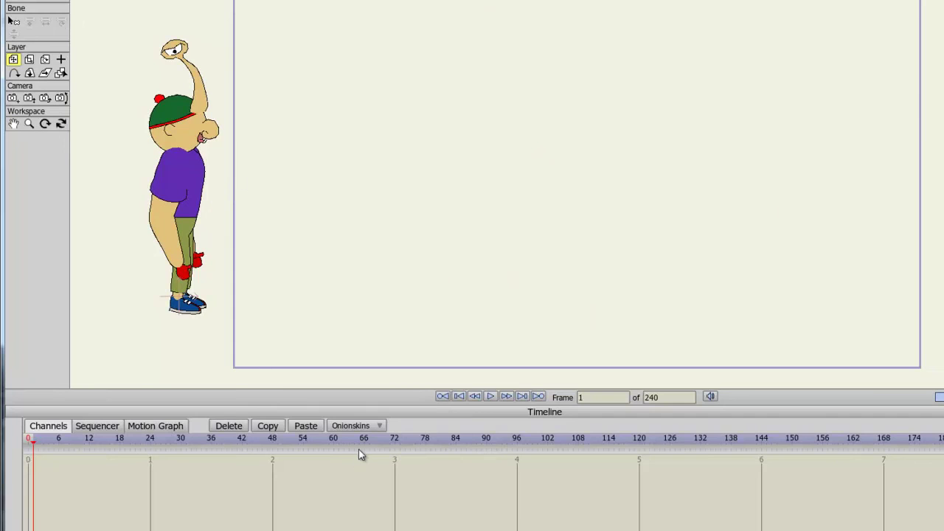
pyautogui.click(393, 450)
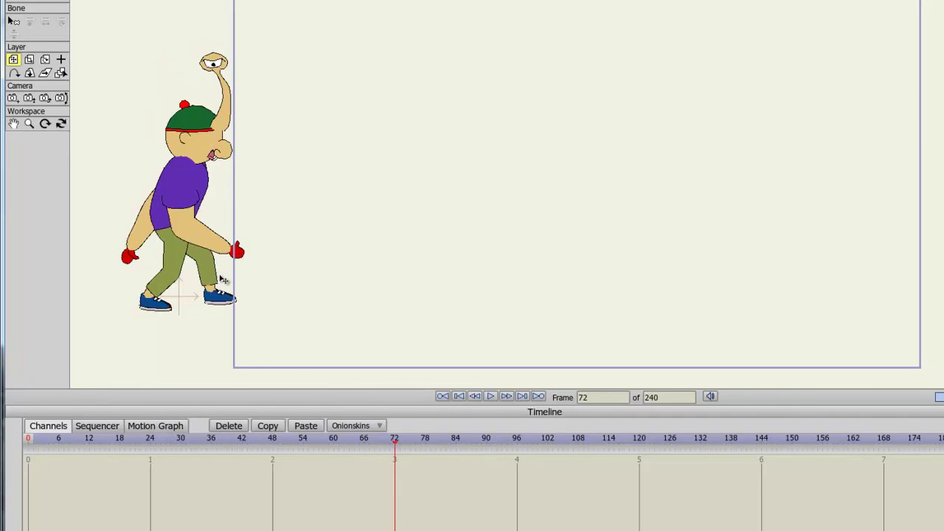
pyautogui.moveTo(179, 256); pyautogui.dragTo(943, 256)
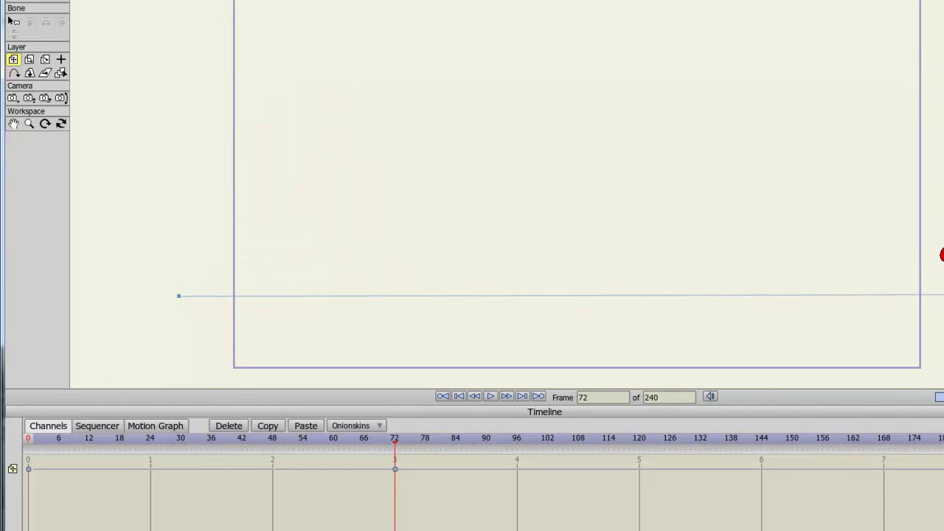
pyautogui.click(31, 439)
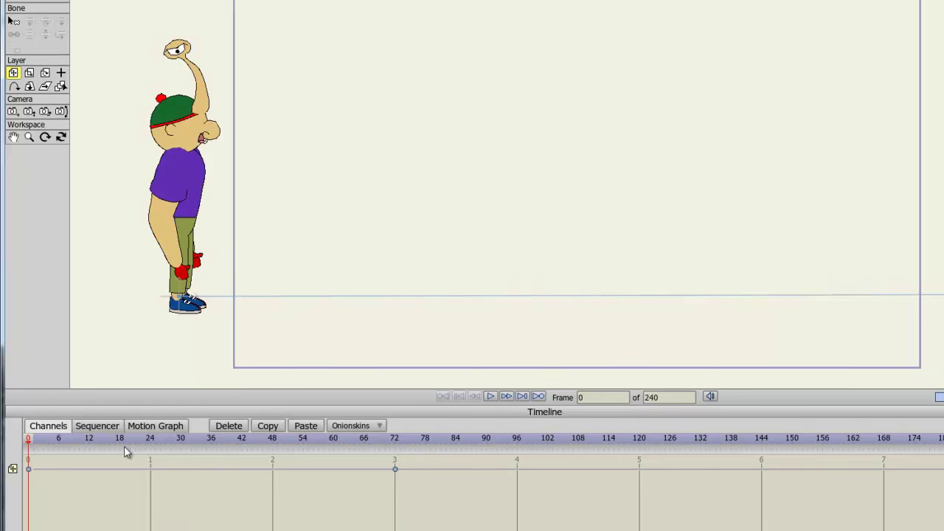
# Preview the walk, then move the end keyframe from frame 72 to frame 120 and rewind
pyautogui.click(491, 397)
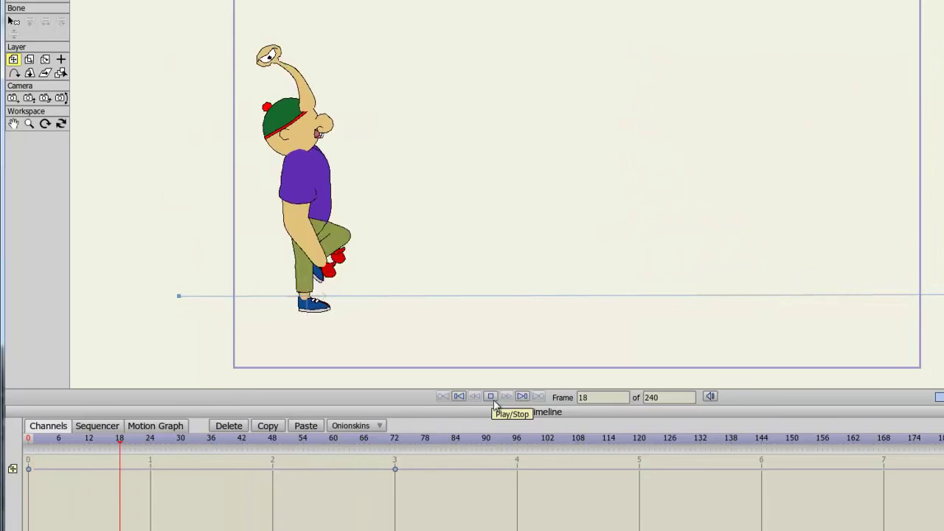
pyautogui.click(492, 398)
pyautogui.moveTo(396, 469); pyautogui.dragTo(640, 470)
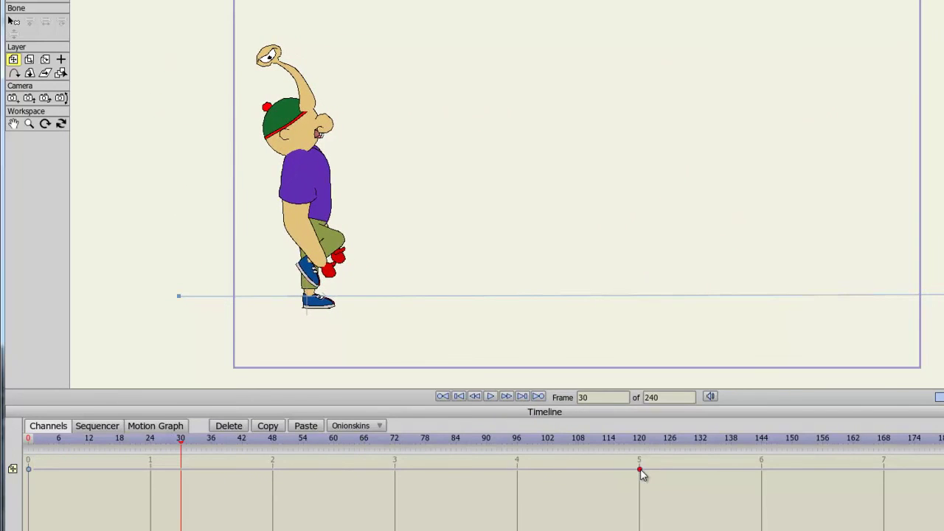
pyautogui.click(28, 443)
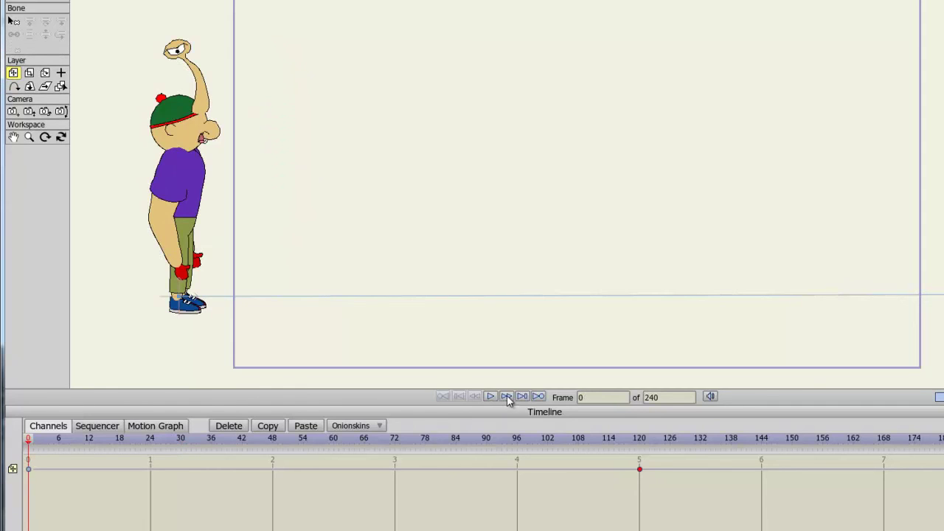